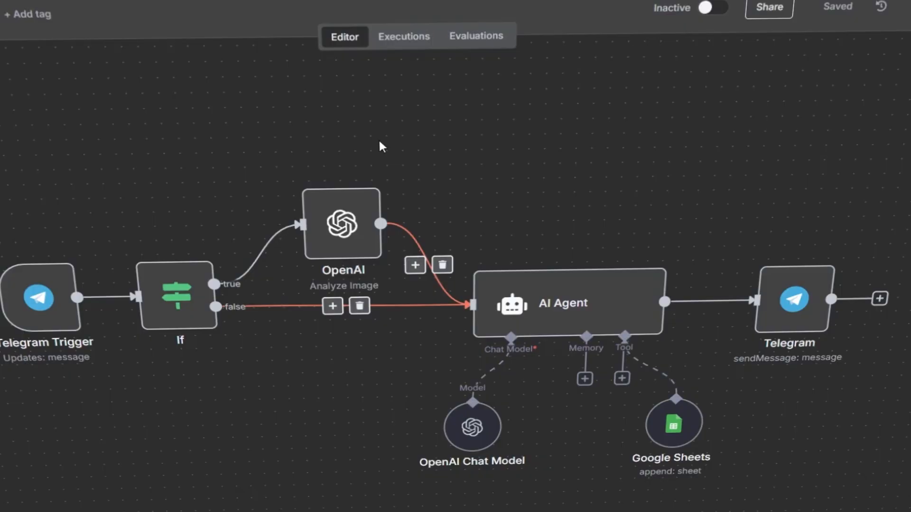
{"action": "double_click", "coordinate": [354, 236]}
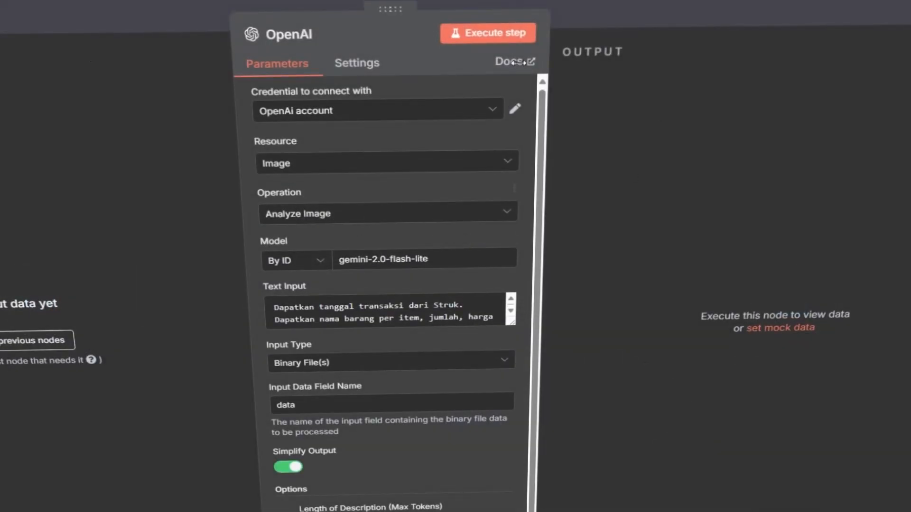
{"action": "left_click", "coordinate": [571, 5]}
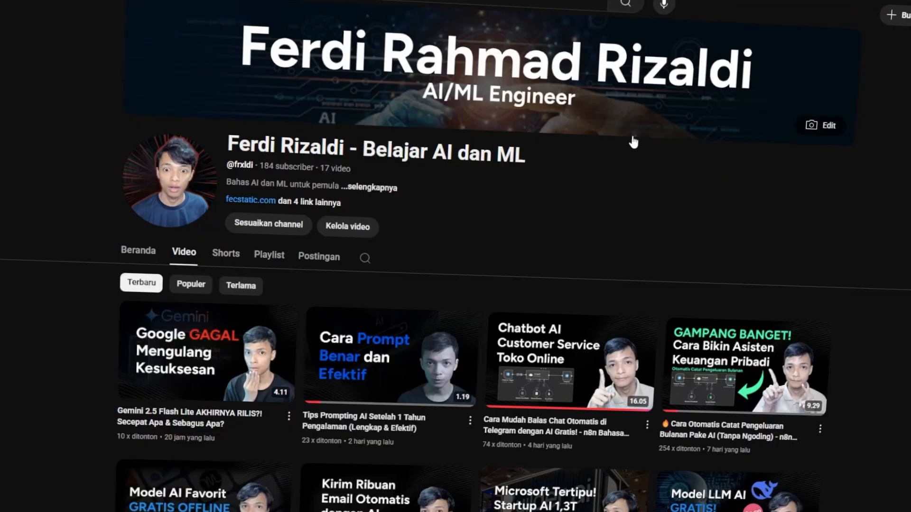
{"action": "scroll", "coordinate": [630, 135], "scroll_direction": "down", "scroll_amount": 6}
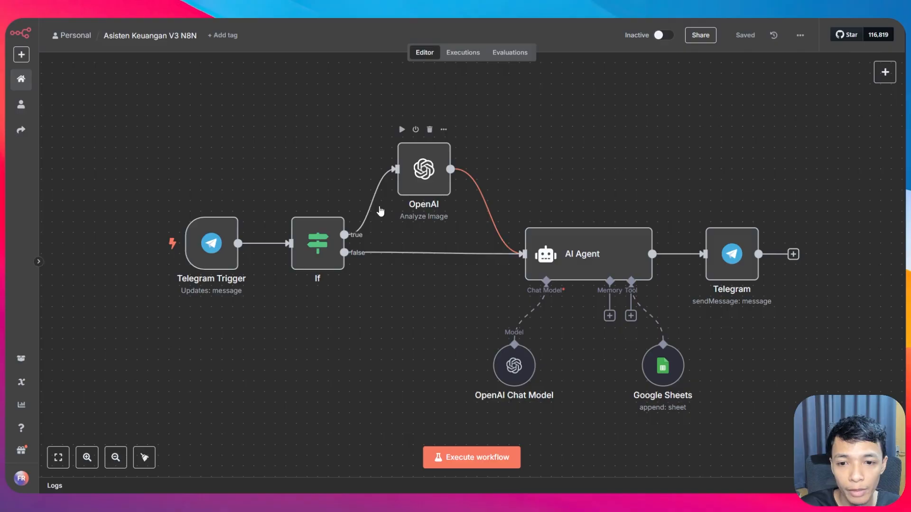
Add a Switch node to the workflow and place it below the If node
{"action": "mouse_move", "coordinate": [368, 237]}
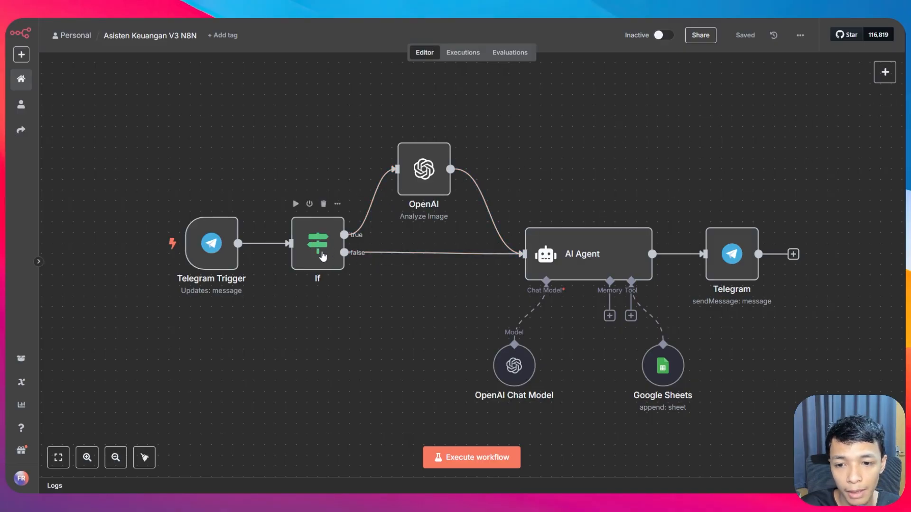
{"action": "left_click", "coordinate": [885, 73]}
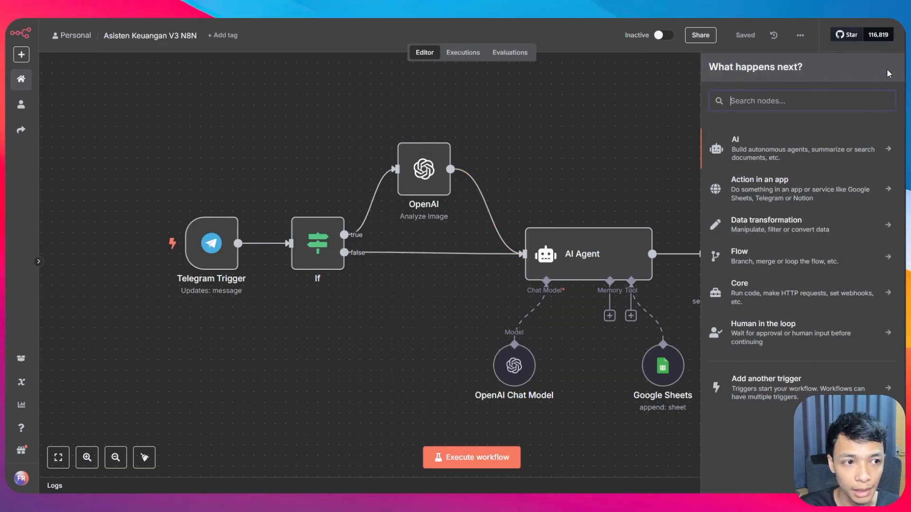
{"action": "type", "text": "switch"}
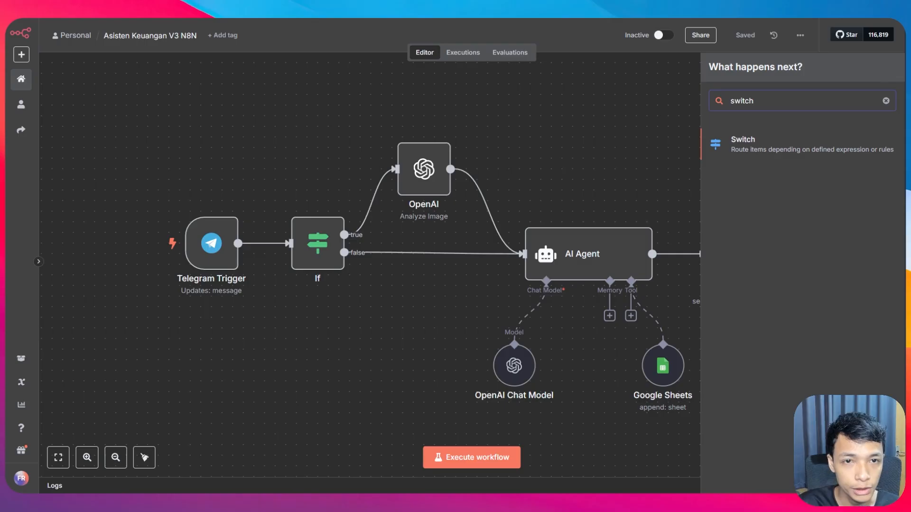
{"action": "key", "text": "Return"}
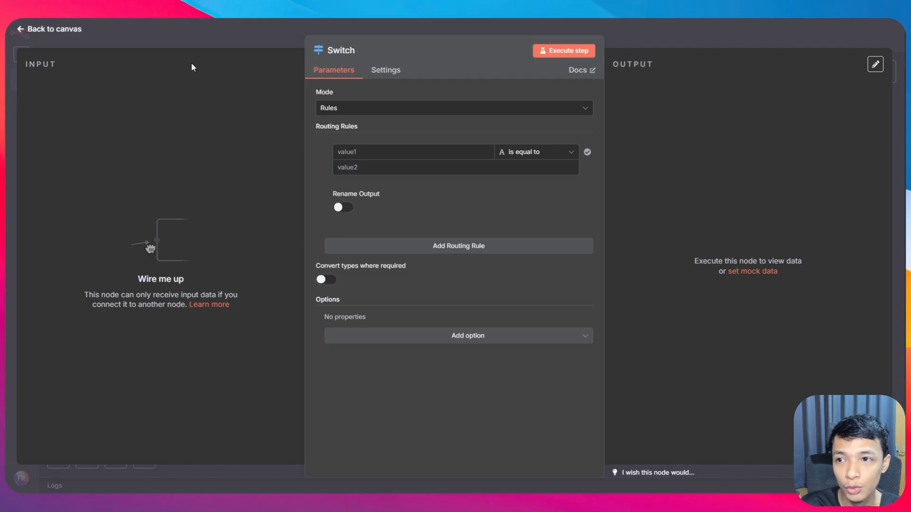
{"action": "left_click", "coordinate": [83, 31]}
{"action": "left_click_drag", "start_coordinate": [677, 169], "coordinate": [311, 359]}
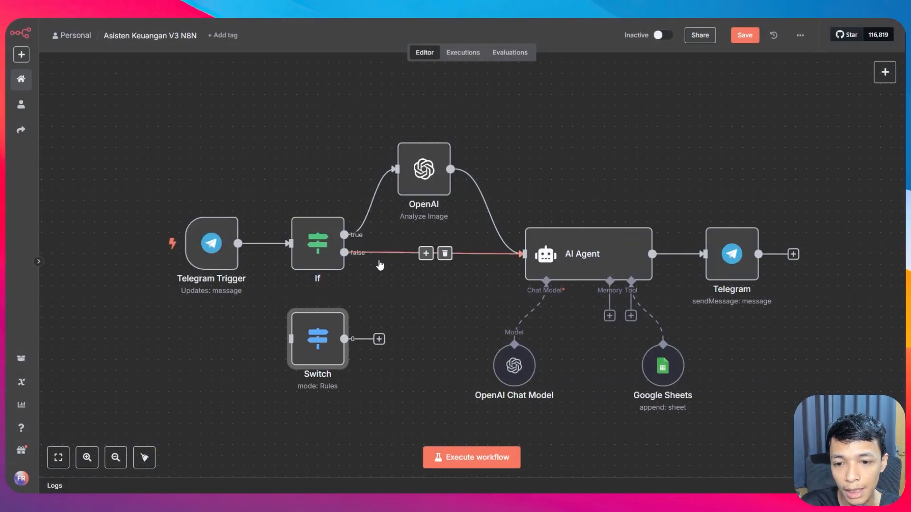
Examine the If node's photo condition and the data type and operator it uses
{"action": "double_click", "coordinate": [324, 262]}
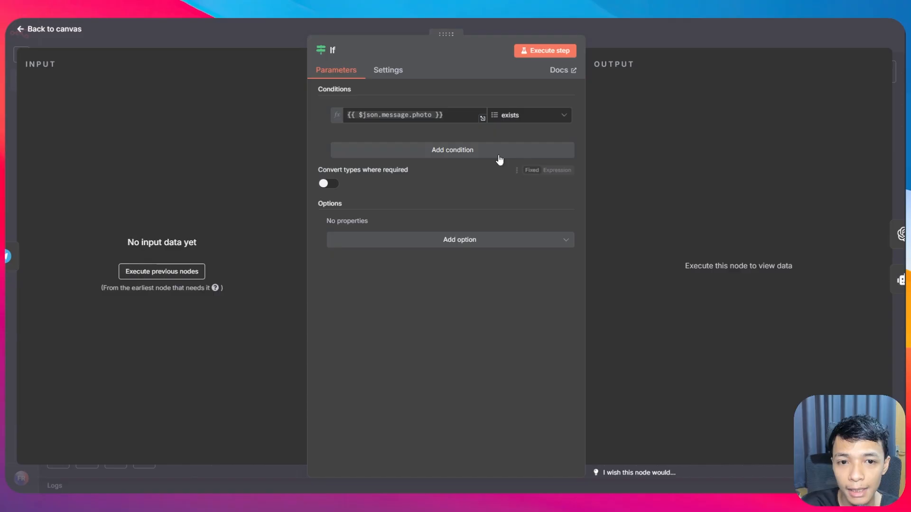
{"action": "left_click", "coordinate": [509, 116]}
{"action": "mouse_move", "coordinate": [521, 214]}
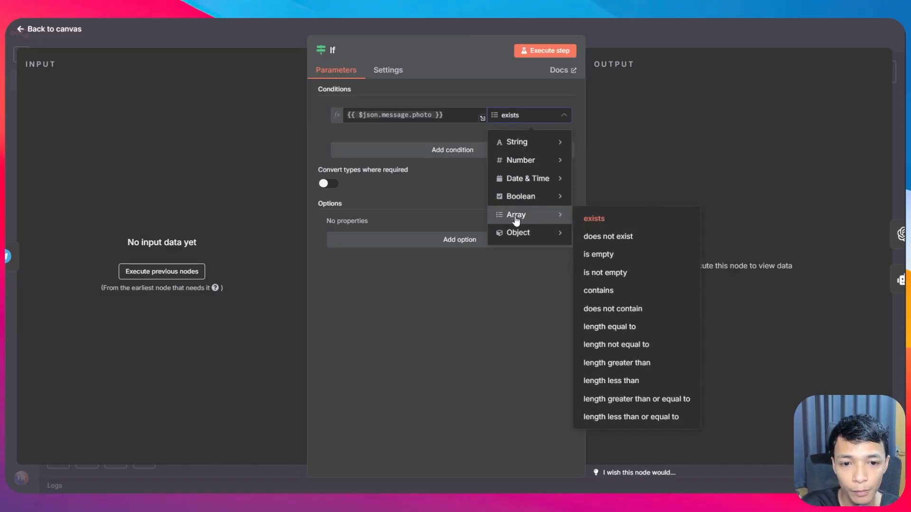
{"action": "left_click", "coordinate": [512, 122]}
{"action": "left_click", "coordinate": [504, 114]}
{"action": "left_click", "coordinate": [477, 88]}
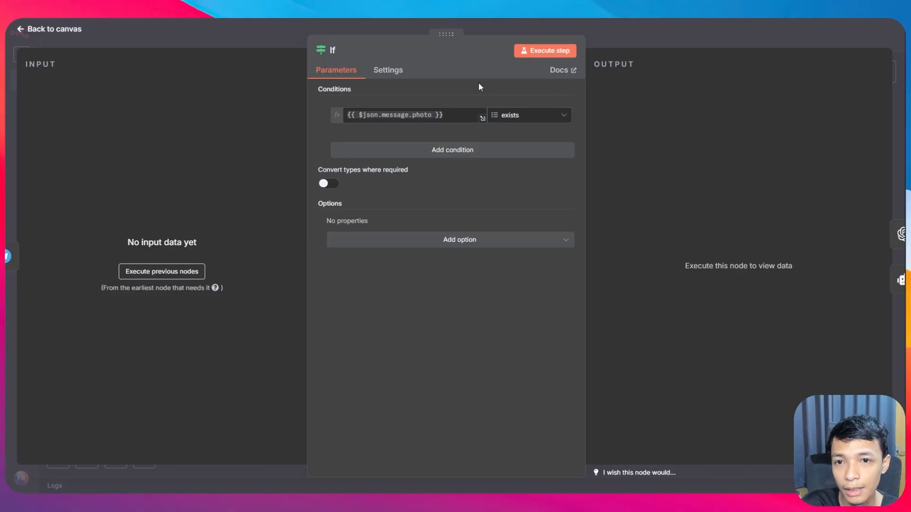
{"action": "left_click", "coordinate": [71, 30]}
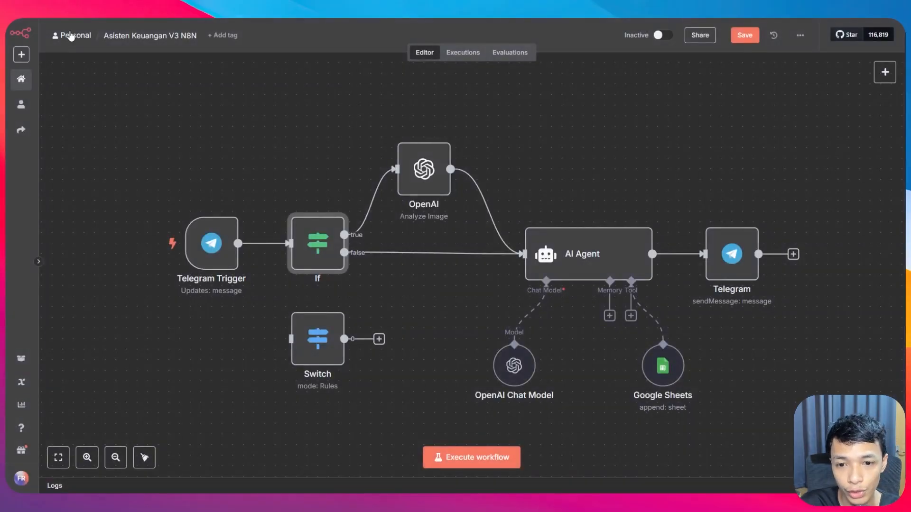
{"action": "double_click", "coordinate": [318, 339]}
{"action": "left_click", "coordinate": [355, 151]}
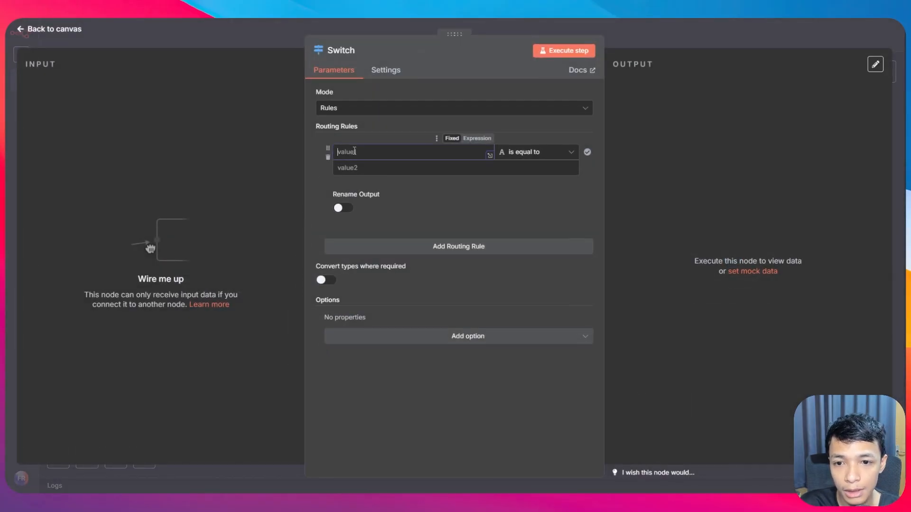
{"action": "left_click", "coordinate": [71, 29]}
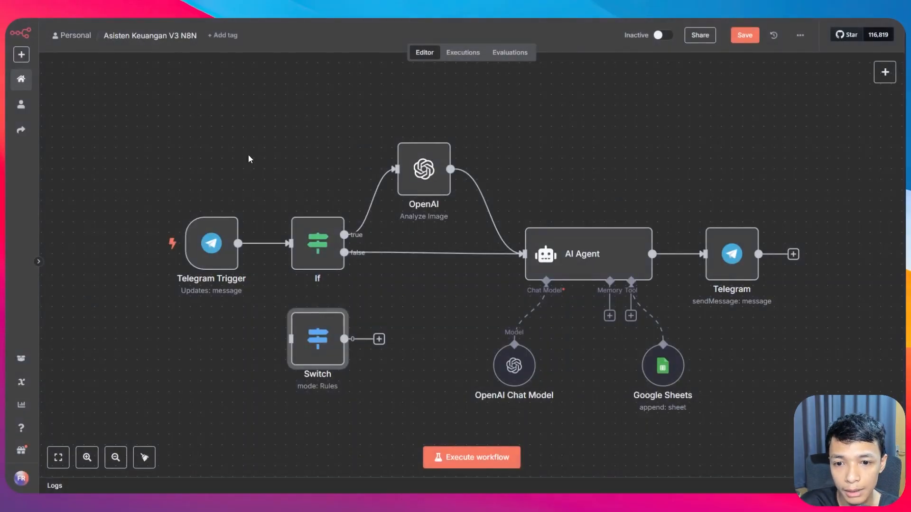
Copy the expression {{ $json.message.photo }} from the If node's condition into the first value of the Switch node's routing rule
{"action": "double_click", "coordinate": [313, 255]}
{"action": "left_click_drag", "start_coordinate": [444, 115], "coordinate": [211, 96]}
{"action": "key", "text": "ctrl+c"}
{"action": "left_click", "coordinate": [29, 30]}
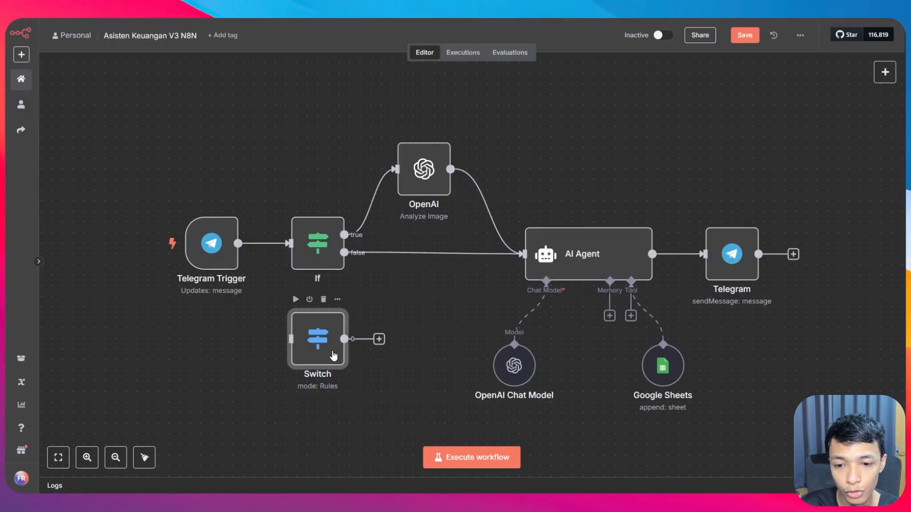
{"action": "double_click", "coordinate": [332, 354]}
{"action": "left_click", "coordinate": [402, 154]}
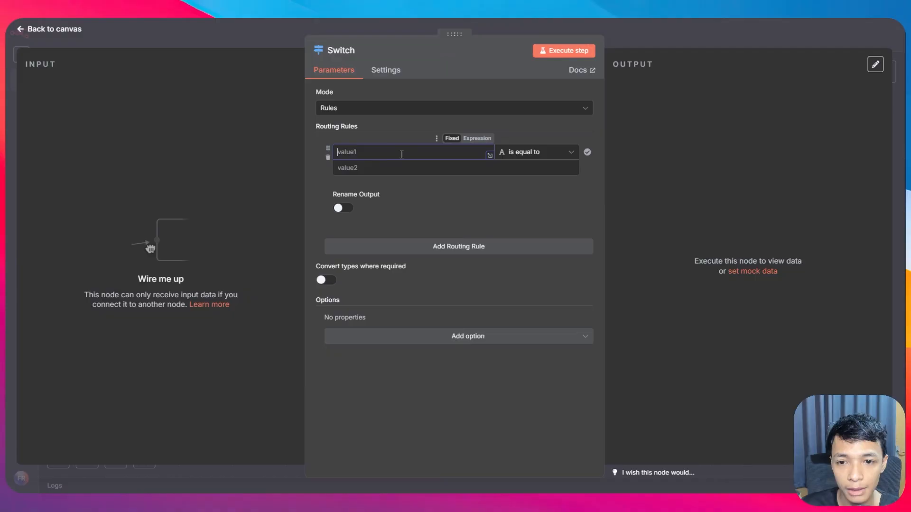
{"action": "key", "text": "ctrl+v"}
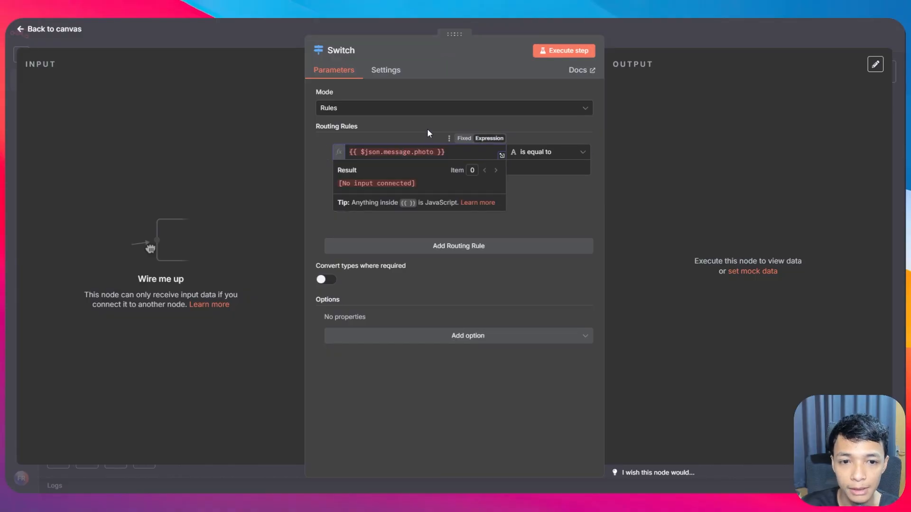
Set the photo routing rule's comparison to the Array operator exists
{"action": "left_click", "coordinate": [548, 151]}
{"action": "mouse_move", "coordinate": [569, 256]}
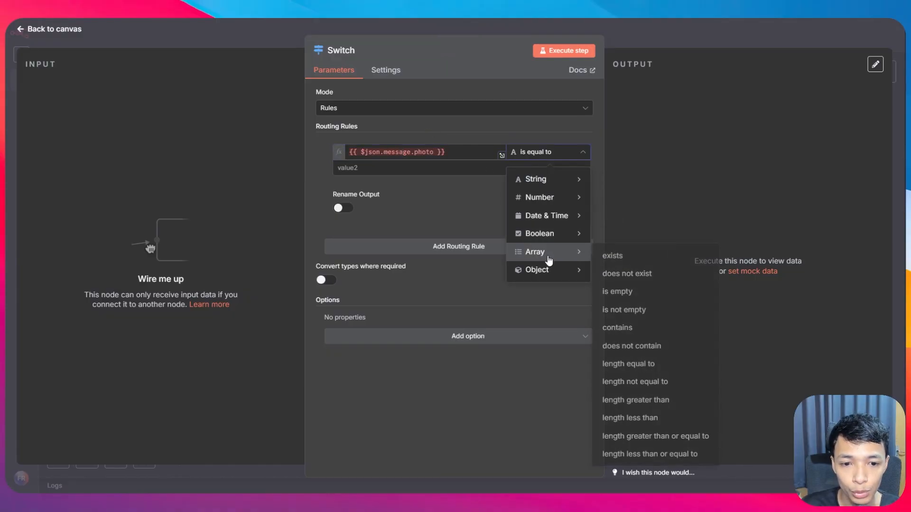
{"action": "left_click", "coordinate": [624, 261]}
{"action": "left_click", "coordinate": [548, 152]}
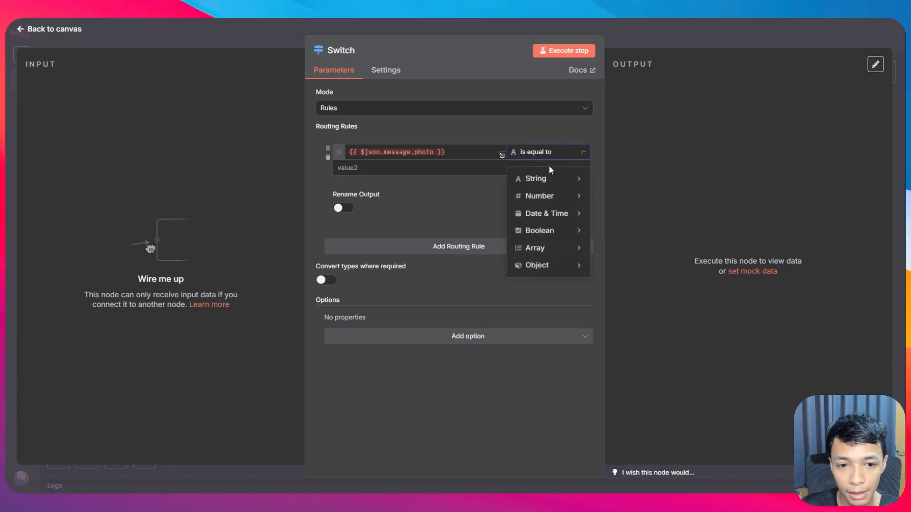
{"action": "mouse_move", "coordinate": [550, 253]}
{"action": "left_click", "coordinate": [623, 257]}
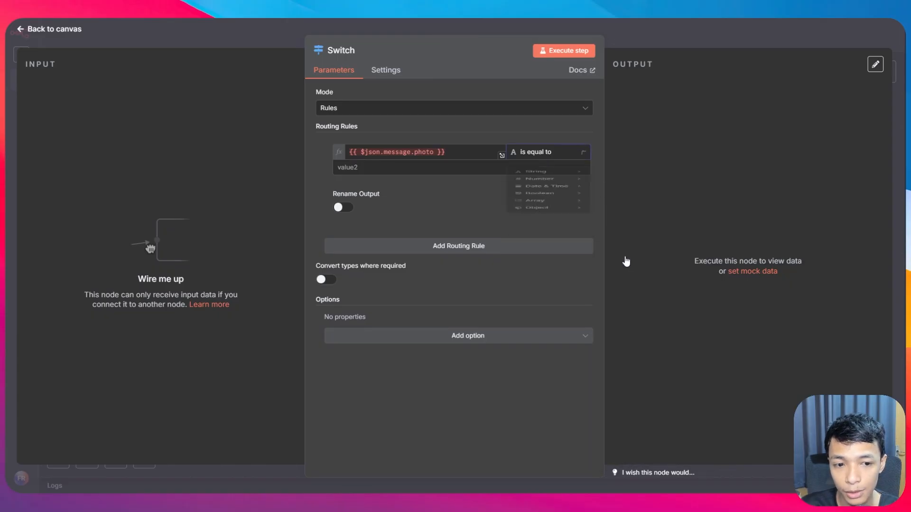
{"action": "left_click", "coordinate": [556, 157]}
{"action": "mouse_move", "coordinate": [557, 254]}
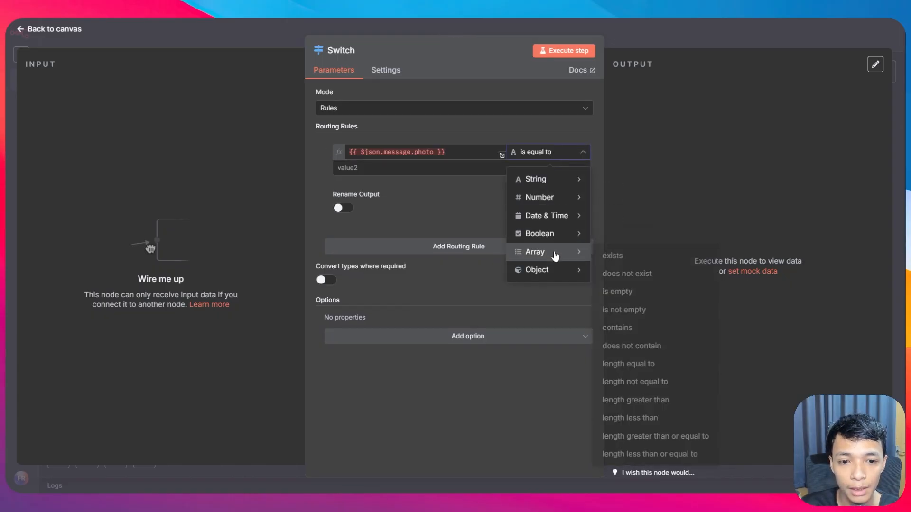
{"action": "left_click", "coordinate": [617, 256]}
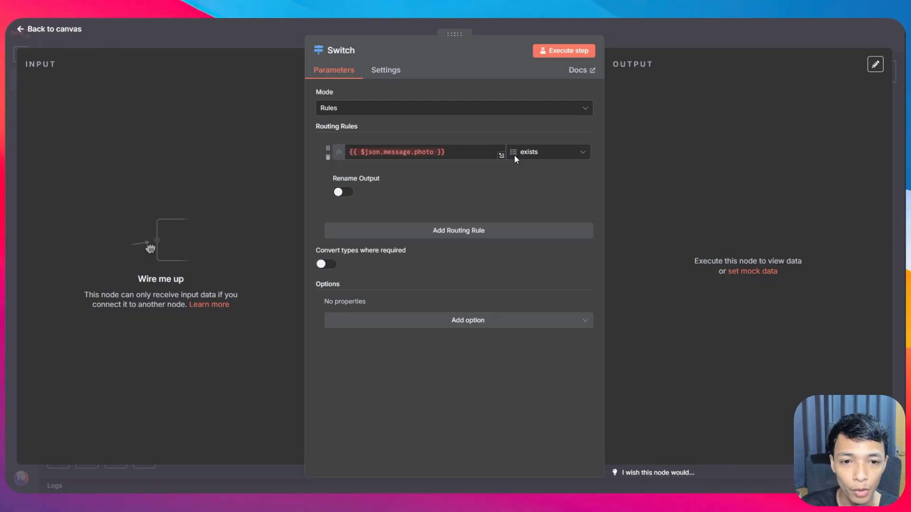
{"action": "left_click", "coordinate": [523, 157]}
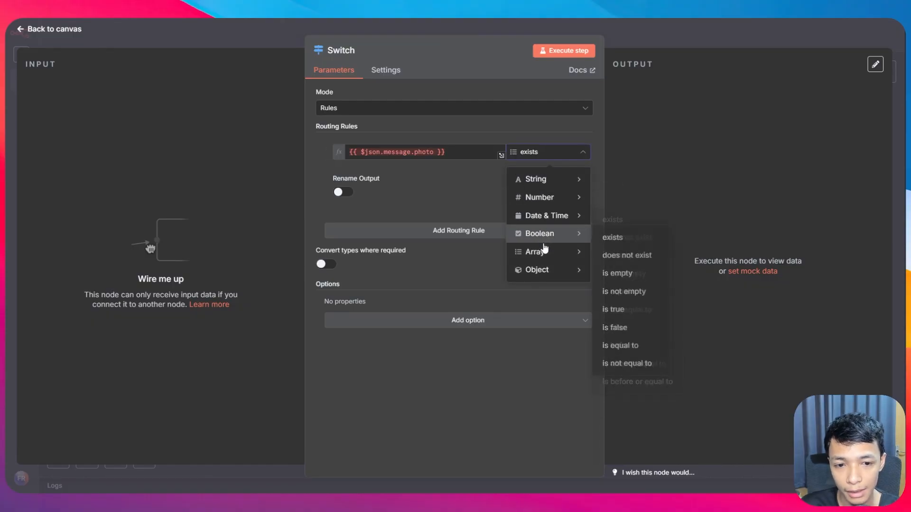
{"action": "mouse_move", "coordinate": [548, 271]}
{"action": "mouse_move", "coordinate": [558, 190]}
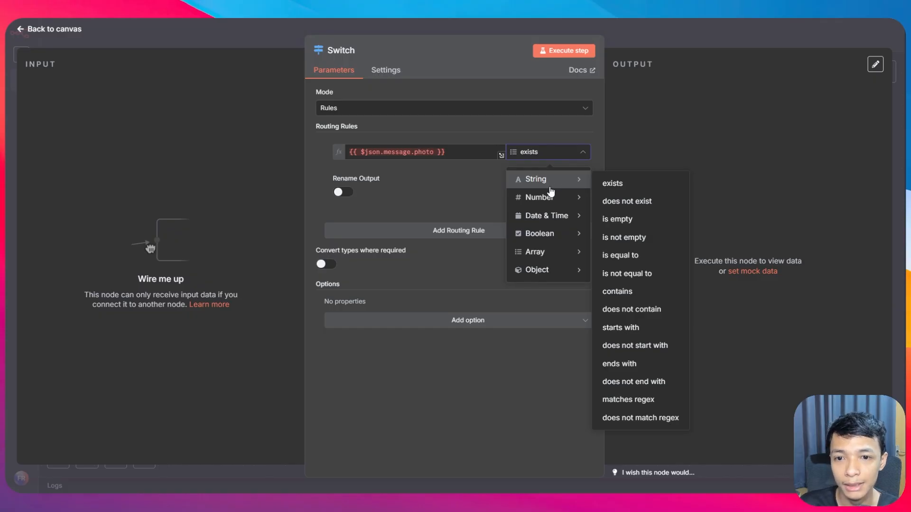
{"action": "left_click", "coordinate": [343, 211]}
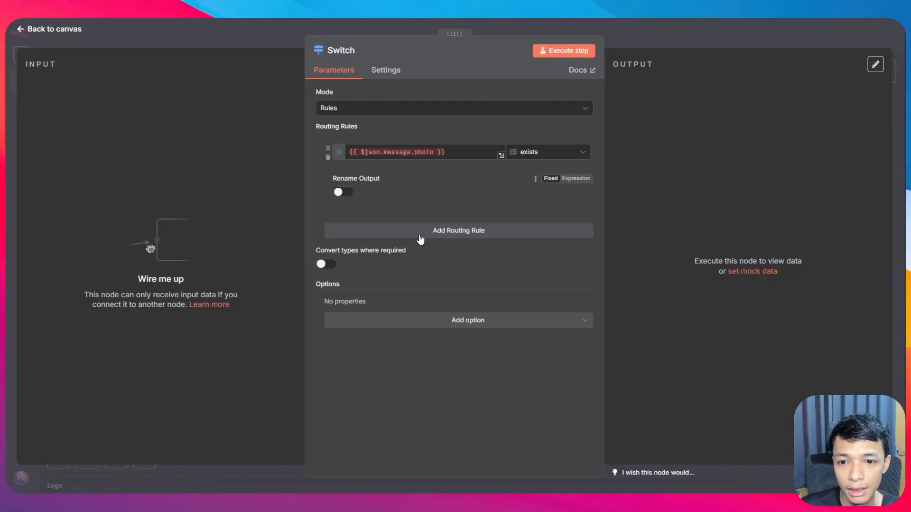
Rename the photo rule's output as Photo, add a second routing rule, and return to the canvas
{"action": "left_click", "coordinate": [349, 194]}
{"action": "left_click", "coordinate": [412, 224]}
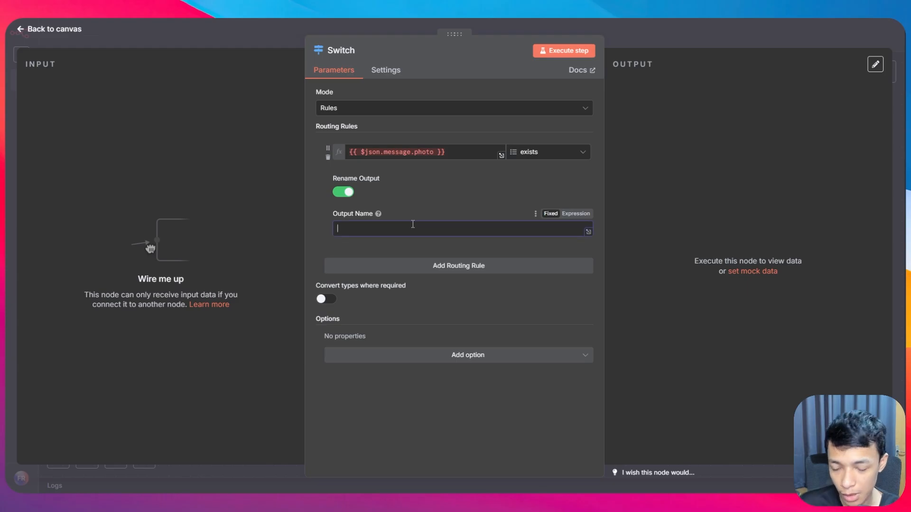
{"action": "type", "text": "Photo"}
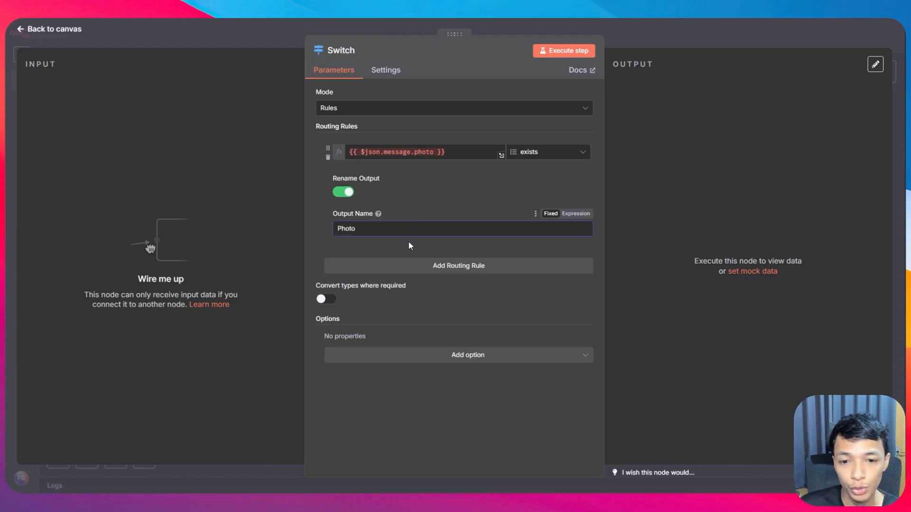
{"action": "left_click", "coordinate": [414, 264]}
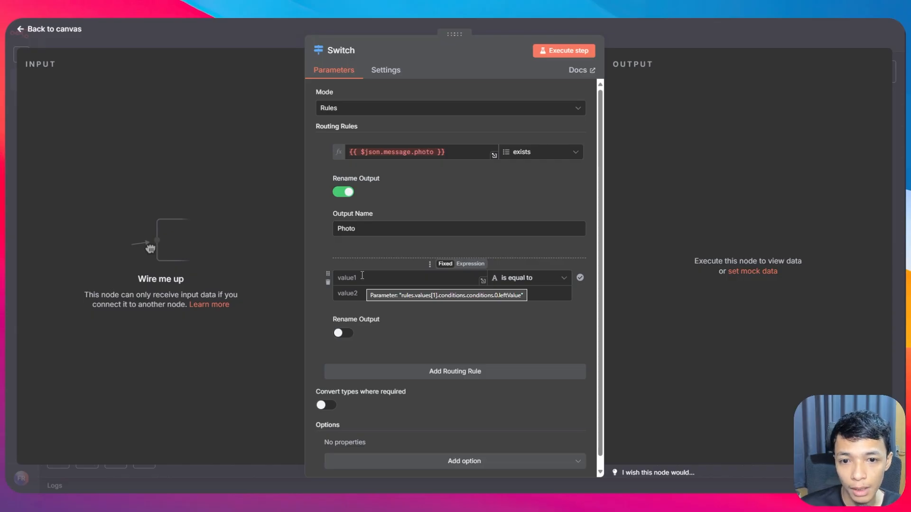
{"action": "left_click", "coordinate": [70, 31]}
Detach the If node from Telegram Trigger, OpenAI and AI Agent, move it aside, and put the Switch node in its place after Telegram Trigger
{"action": "left_click_drag", "start_coordinate": [294, 248], "coordinate": [294, 237]}
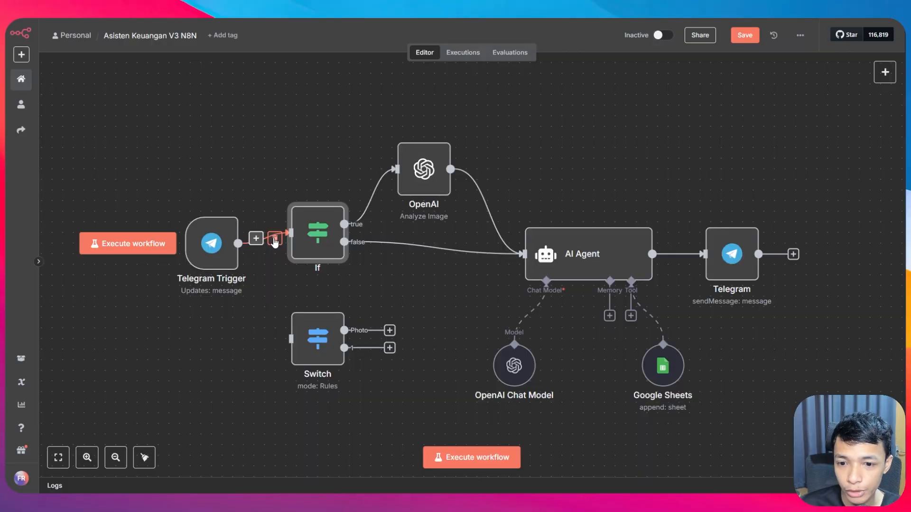
{"action": "left_click", "coordinate": [275, 241]}
{"action": "left_click", "coordinate": [380, 197]}
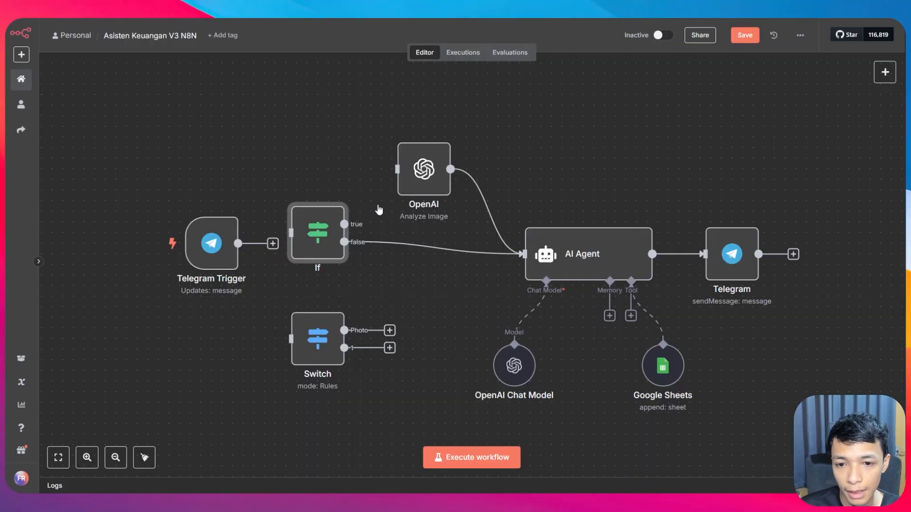
{"action": "left_click", "coordinate": [442, 248]}
{"action": "left_click_drag", "start_coordinate": [317, 235], "coordinate": [696, 131]}
{"action": "left_click_drag", "start_coordinate": [298, 342], "coordinate": [297, 256]}
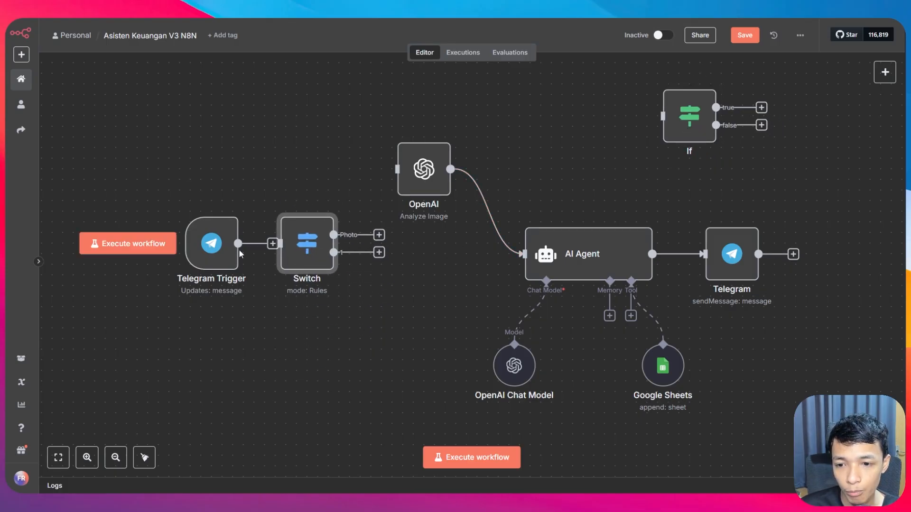
Execute the nodes before the Switch to load the Telegram Trigger's message data as its input
{"action": "double_click", "coordinate": [302, 241]}
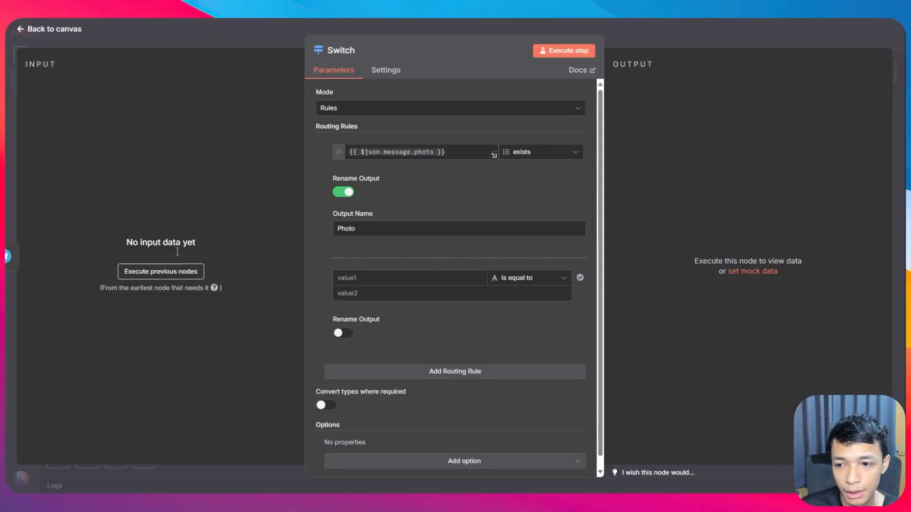
{"action": "left_click", "coordinate": [161, 270]}
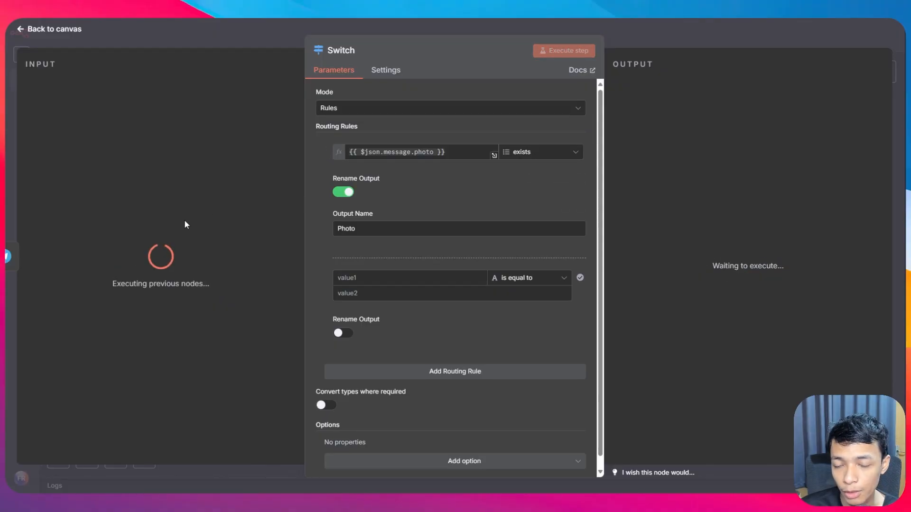
{"action": "scroll", "coordinate": [82, 159], "scroll_direction": "down", "scroll_amount": 4}
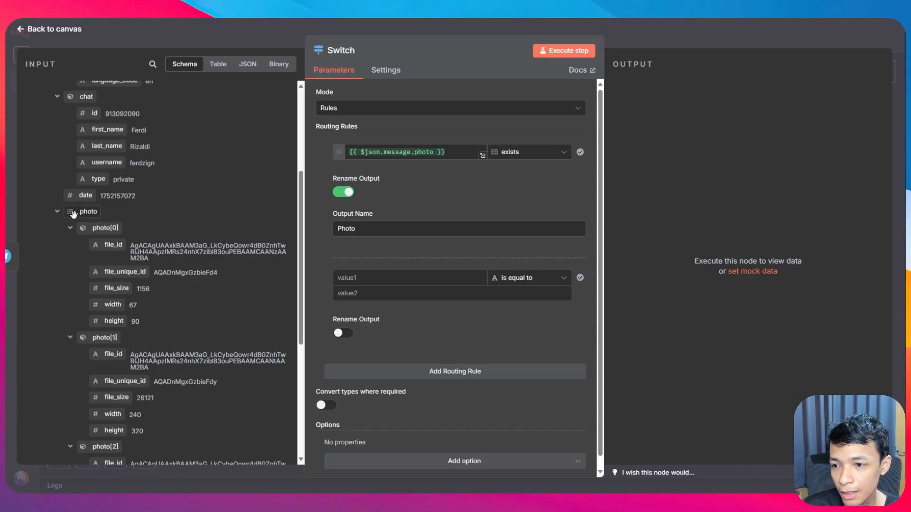
Check the photo rule's Array comparison and output name against the photo entries in the Switch node's input data
{"action": "left_click", "coordinate": [541, 153]}
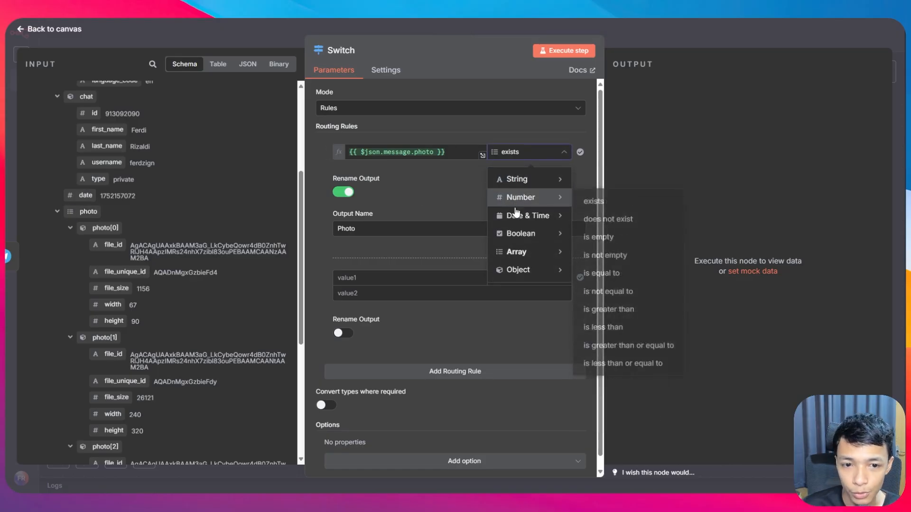
{"action": "mouse_move", "coordinate": [529, 257]}
{"action": "left_click", "coordinate": [595, 256]}
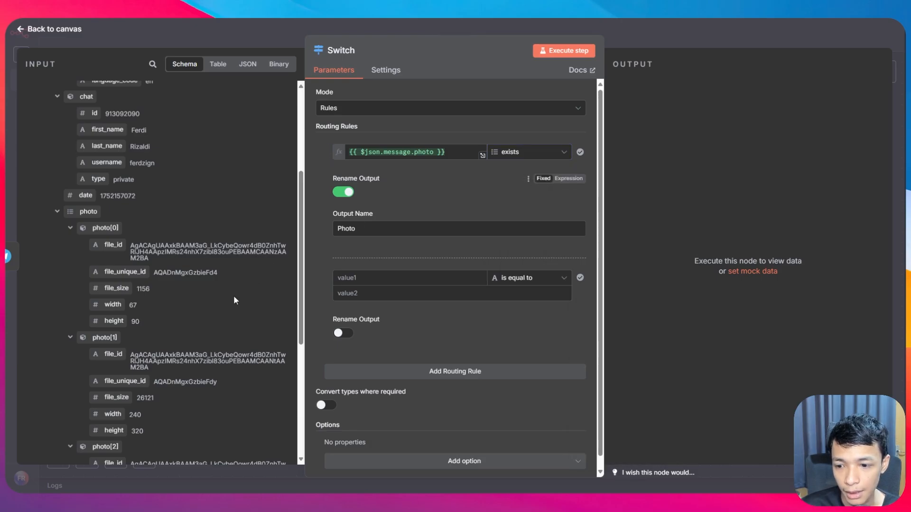
{"action": "scroll", "coordinate": [233, 285], "scroll_direction": "down", "scroll_amount": 2}
{"action": "scroll", "coordinate": [221, 257], "scroll_direction": "down", "scroll_amount": 3}
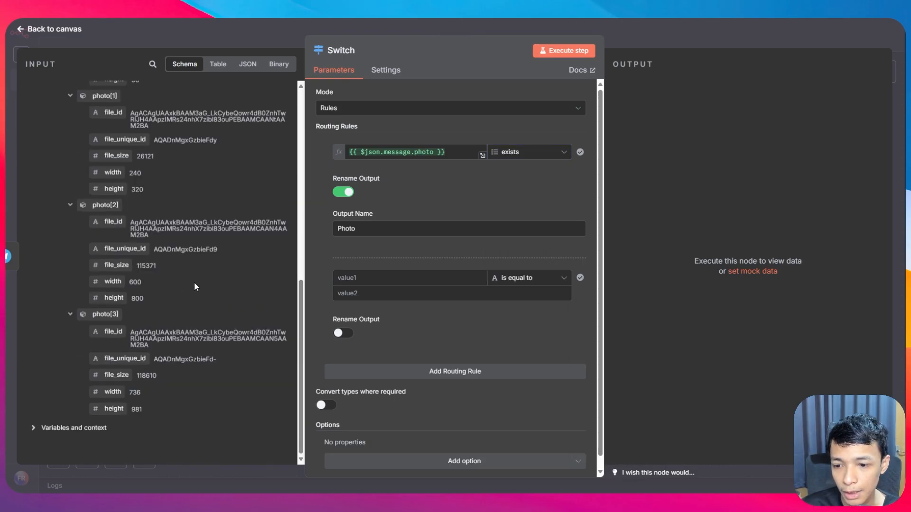
{"action": "scroll", "coordinate": [194, 283], "scroll_direction": "up", "scroll_amount": 10}
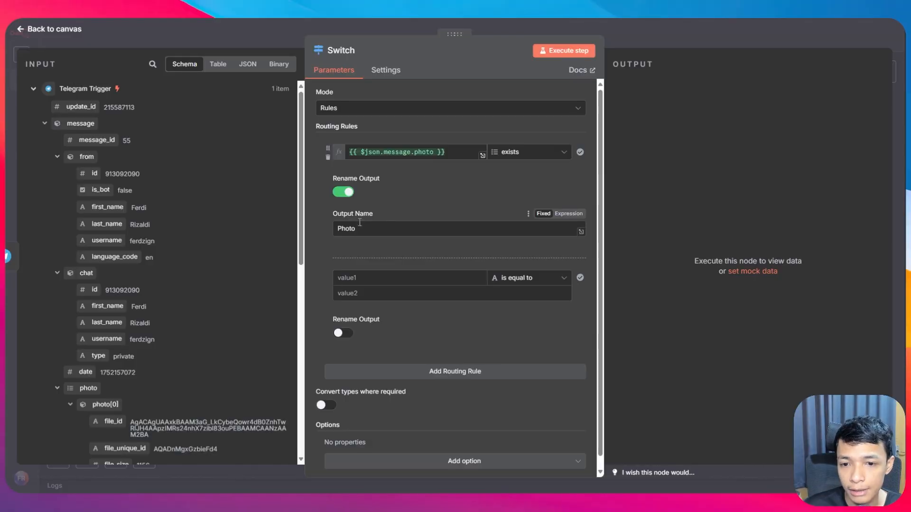
{"action": "mouse_move", "coordinate": [378, 214]}
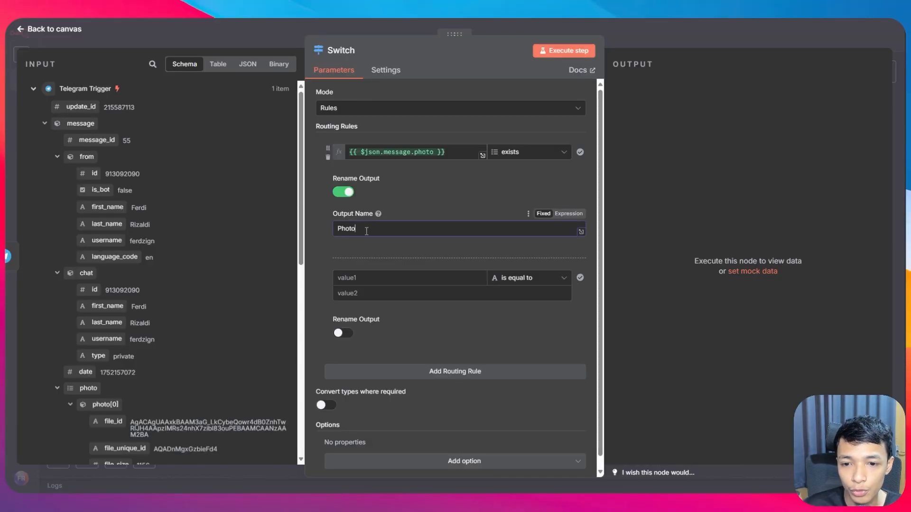
Return to the canvas and connect the Switch node's Photo output to the OpenAI Analyze Image node
{"action": "left_click", "coordinate": [79, 31]}
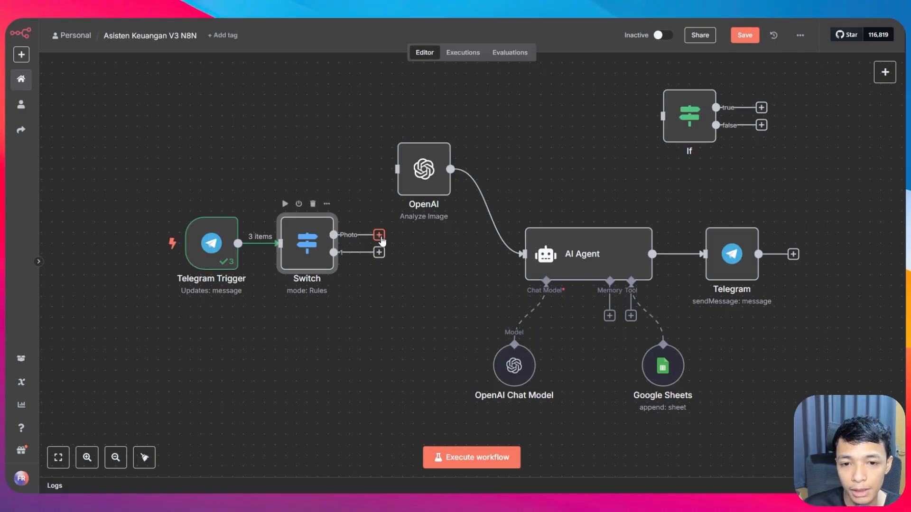
{"action": "left_click_drag", "start_coordinate": [333, 235], "coordinate": [398, 170]}
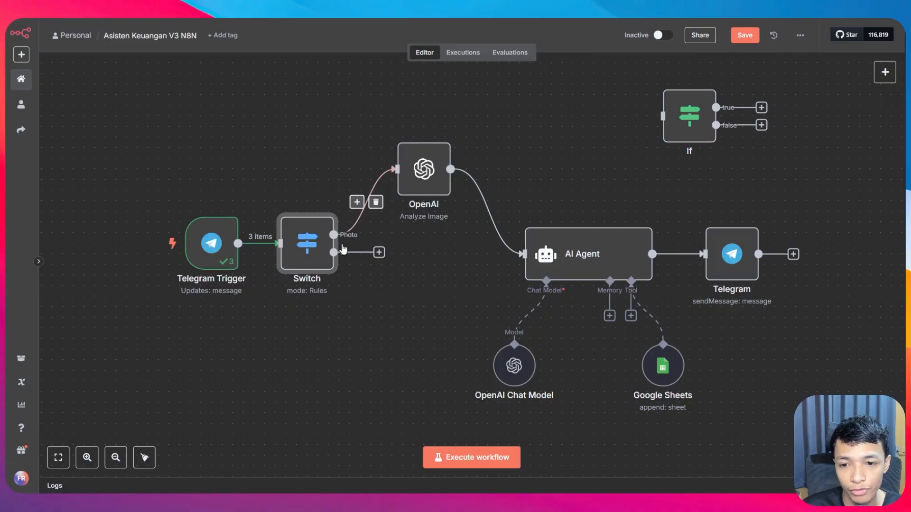
Execute the Telegram Trigger step so it listens for a new incoming message
{"action": "mouse_move", "coordinate": [217, 265]}
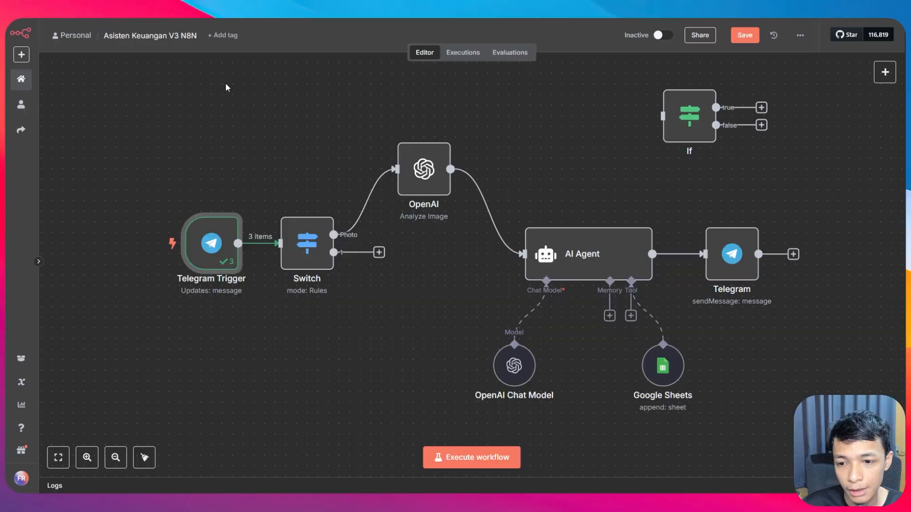
{"action": "double_click", "coordinate": [208, 234]}
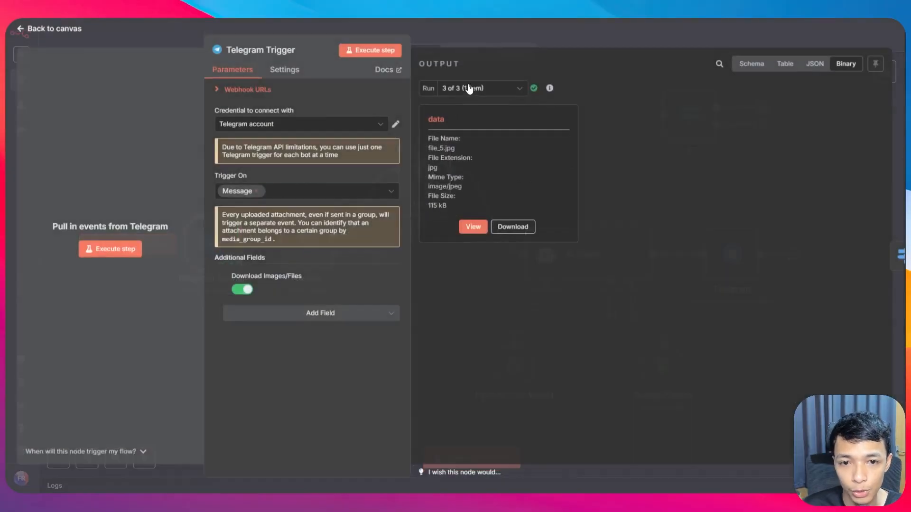
{"action": "left_click", "coordinate": [372, 50]}
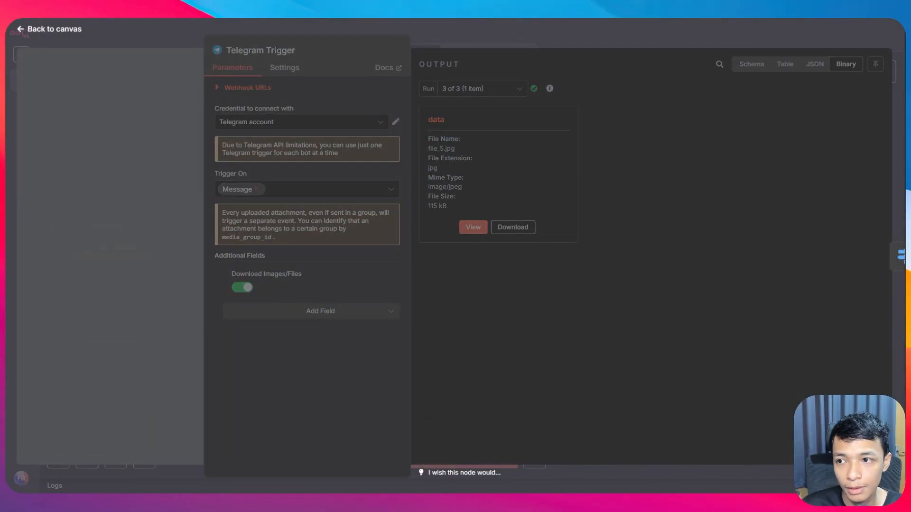
Switch to Telegram Web, record and send a voice message of about 3 seconds to the N8N bot, and return to the workflow
{"action": "left_click", "coordinate": [48, 77]}
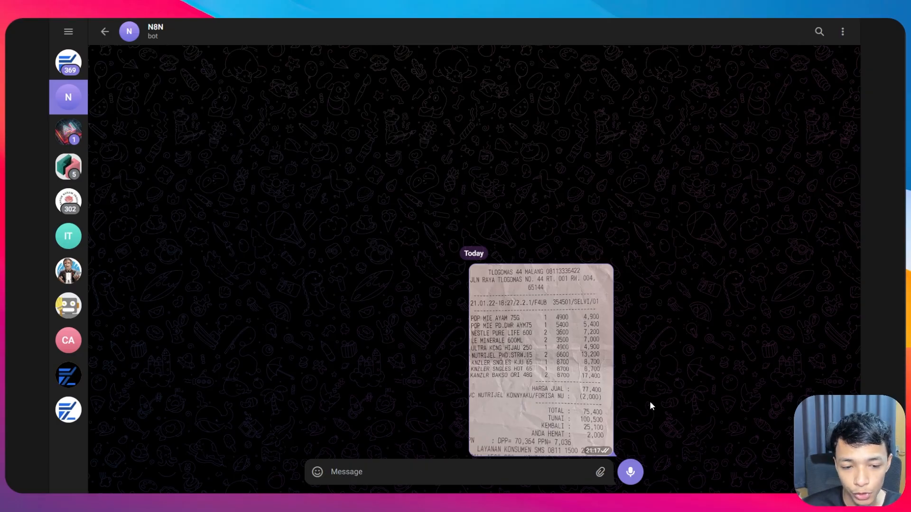
{"action": "left_click", "coordinate": [630, 471]}
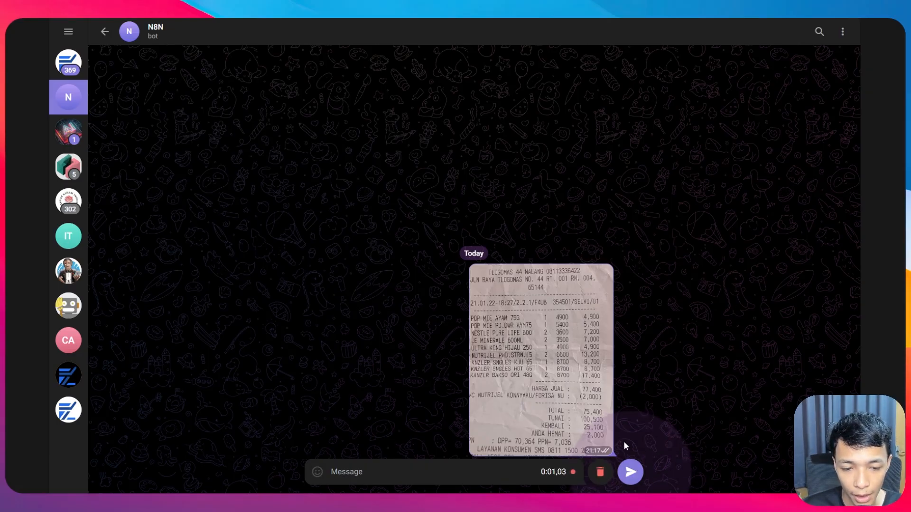
{"action": "left_click", "coordinate": [630, 471]}
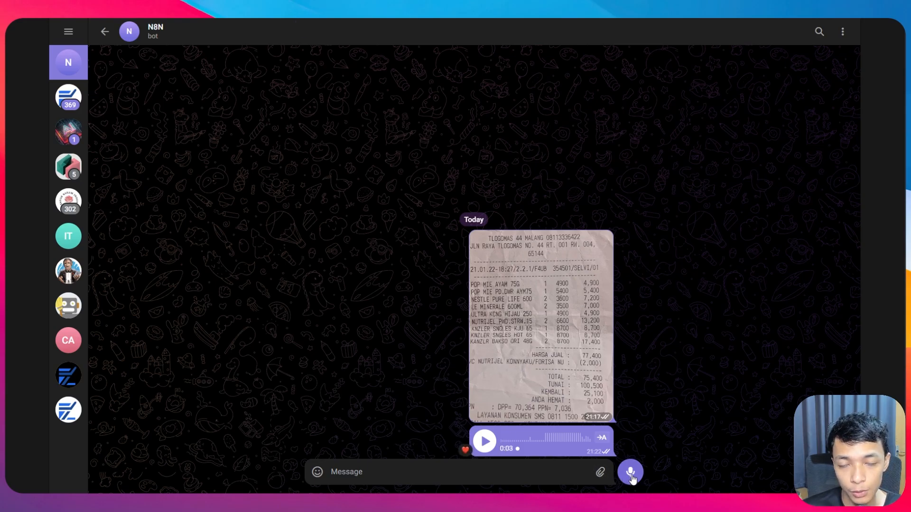
{"action": "mouse_move", "coordinate": [27, 118]}
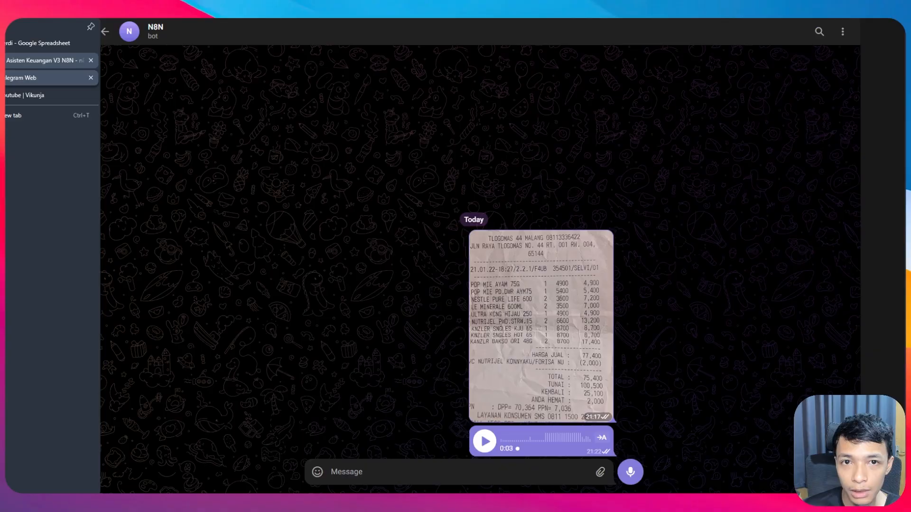
{"action": "left_click", "coordinate": [43, 60]}
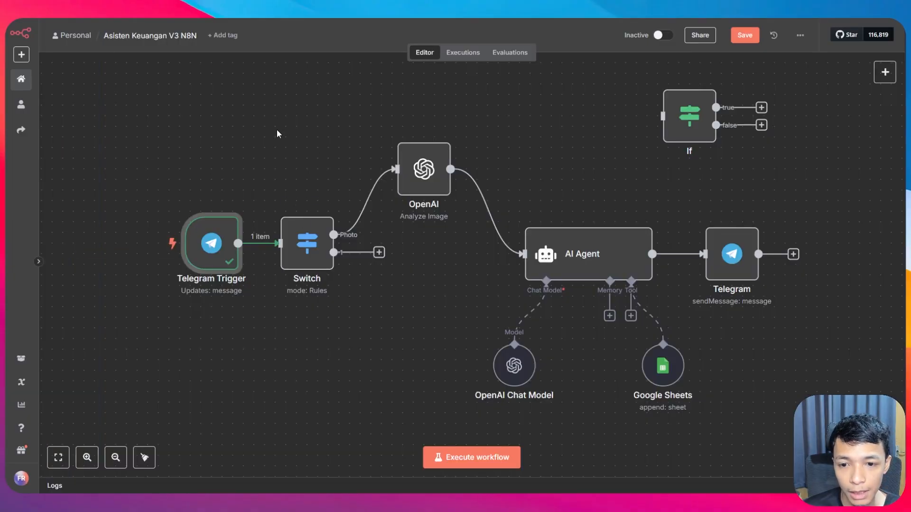
Examine the voice object and its data type in the Telegram Trigger's output, and return to the canvas
{"action": "left_click_drag", "start_coordinate": [293, 117], "coordinate": [332, 116]}
{"action": "double_click", "coordinate": [259, 243]}
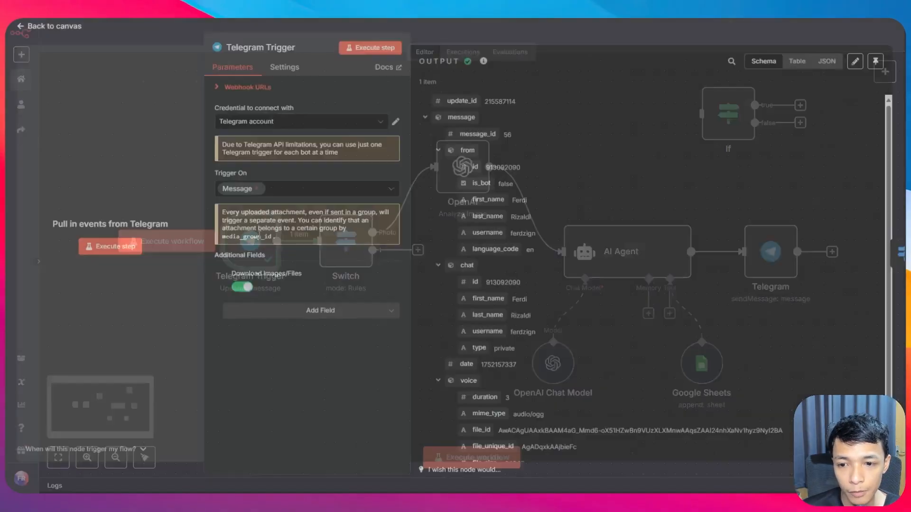
{"action": "scroll", "coordinate": [559, 252], "scroll_direction": "down", "scroll_amount": 2}
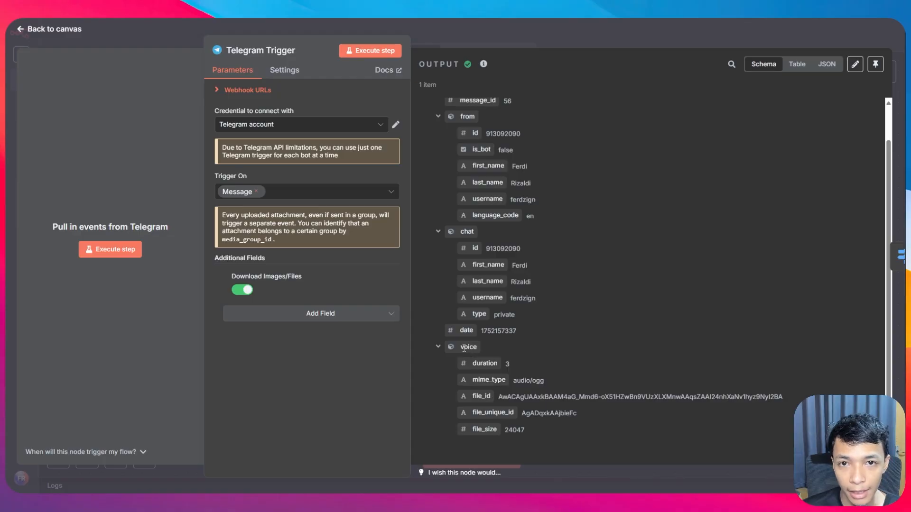
{"action": "left_click", "coordinate": [490, 348]}
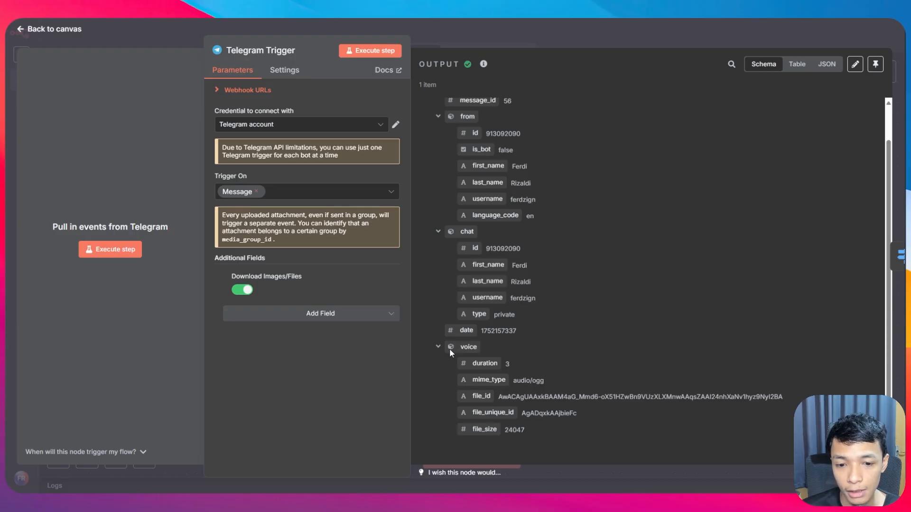
{"action": "left_click_drag", "start_coordinate": [464, 349], "coordinate": [480, 351]}
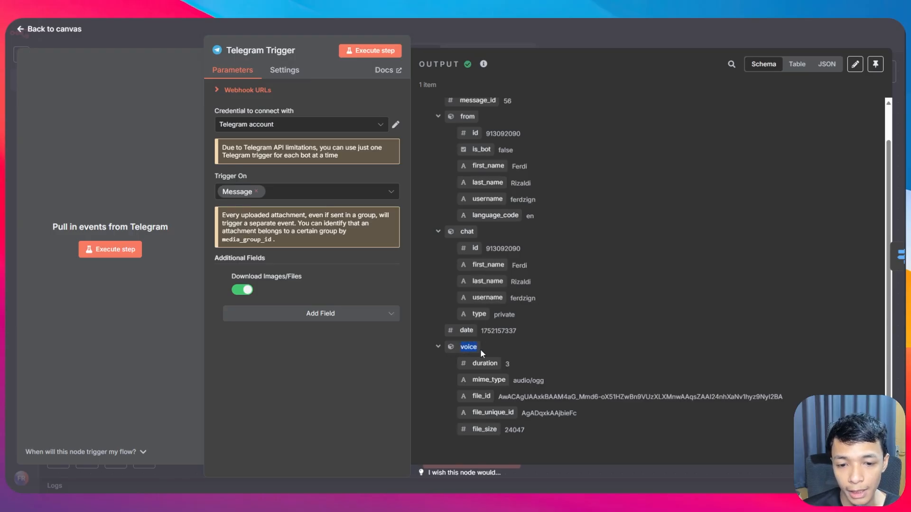
{"action": "left_click", "coordinate": [76, 31]}
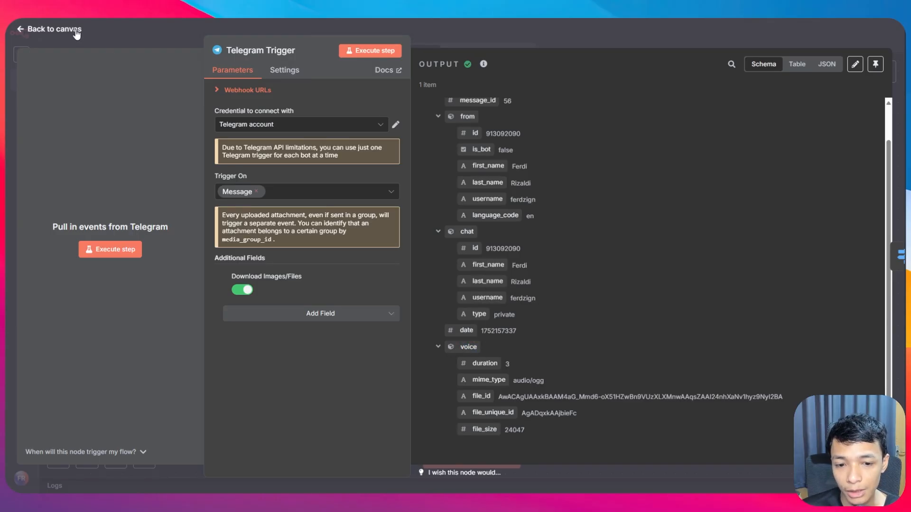
{"action": "left_click", "coordinate": [76, 30]}
Set the comparison of the Switch node's second routing rule to the Object operator exists
{"action": "double_click", "coordinate": [348, 240]}
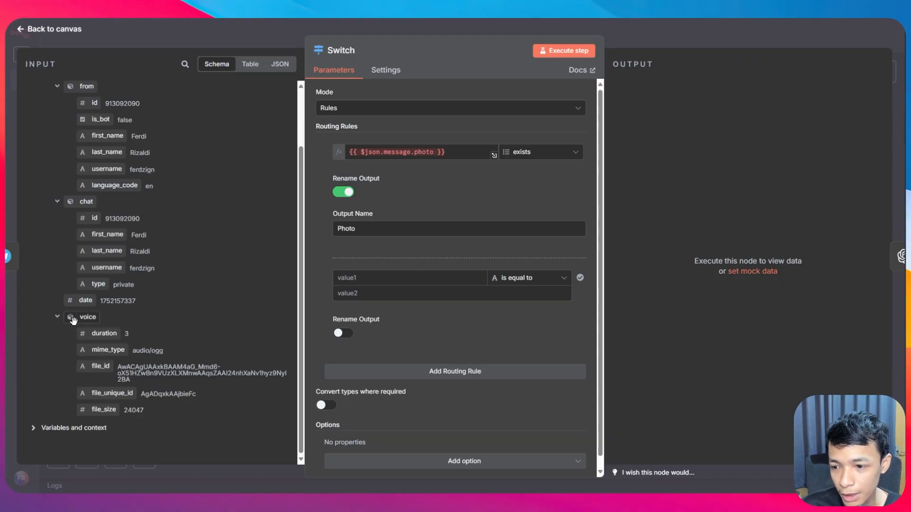
{"action": "left_click", "coordinate": [527, 278]}
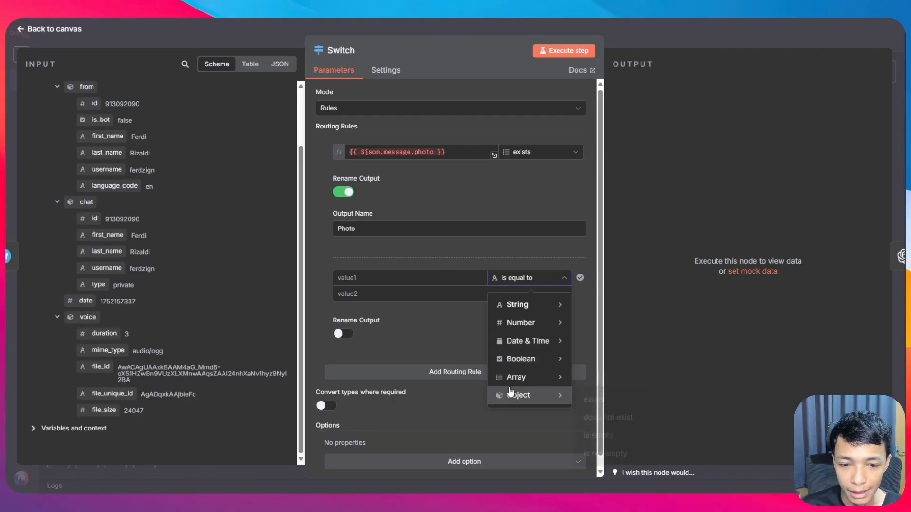
{"action": "mouse_move", "coordinate": [503, 398]}
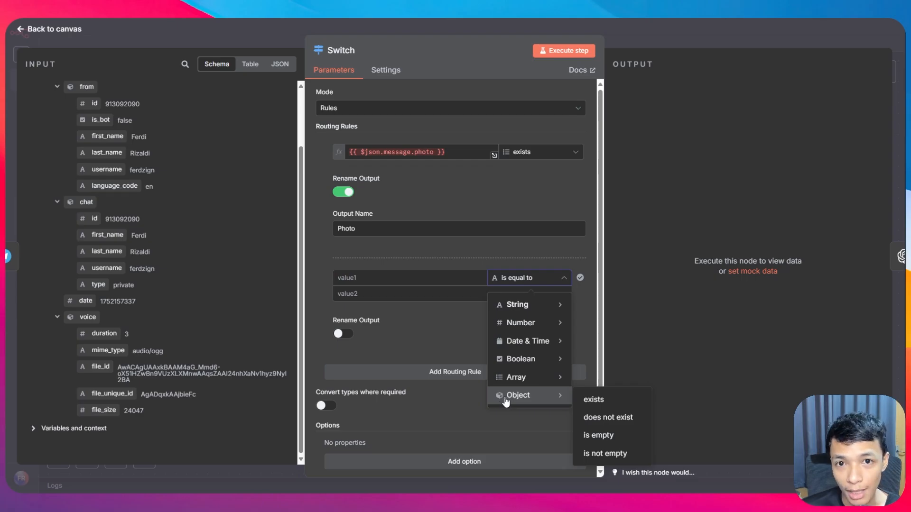
{"action": "left_click", "coordinate": [596, 400]}
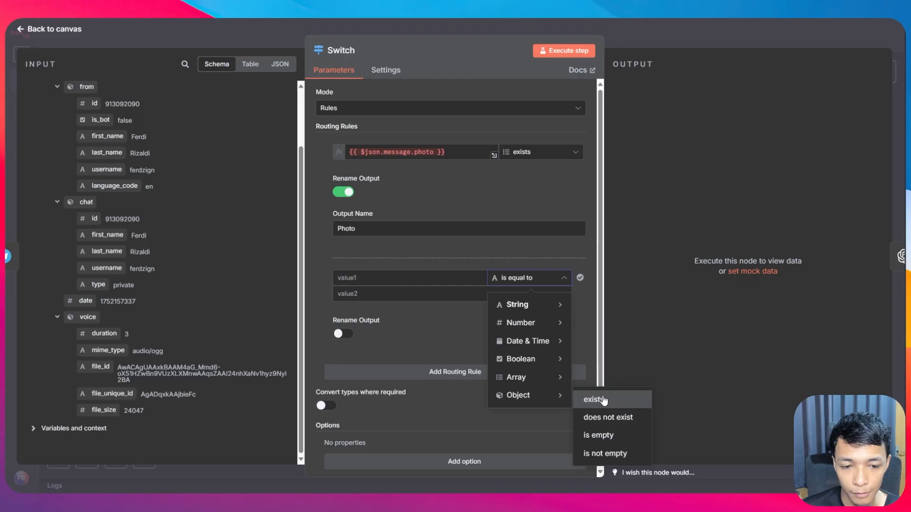
{"action": "left_click", "coordinate": [601, 400]}
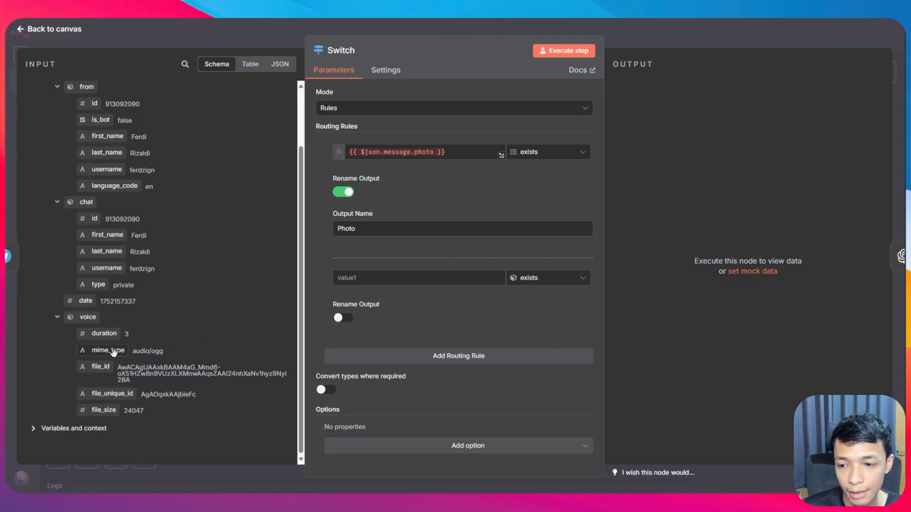
Map the input's voice object to the second rule's first value as {{ $json.message.voice }} and rename its output as Voice
{"action": "left_click_drag", "start_coordinate": [87, 317], "coordinate": [419, 282]}
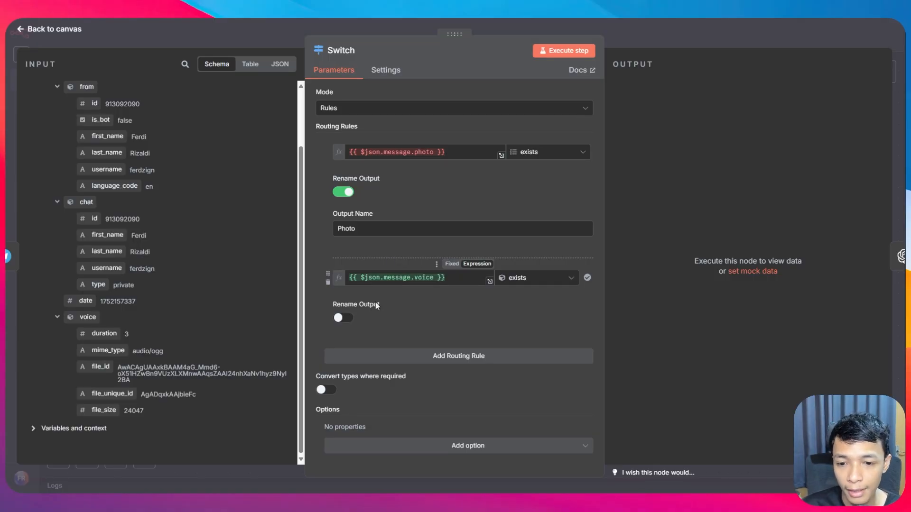
{"action": "left_click", "coordinate": [342, 317]}
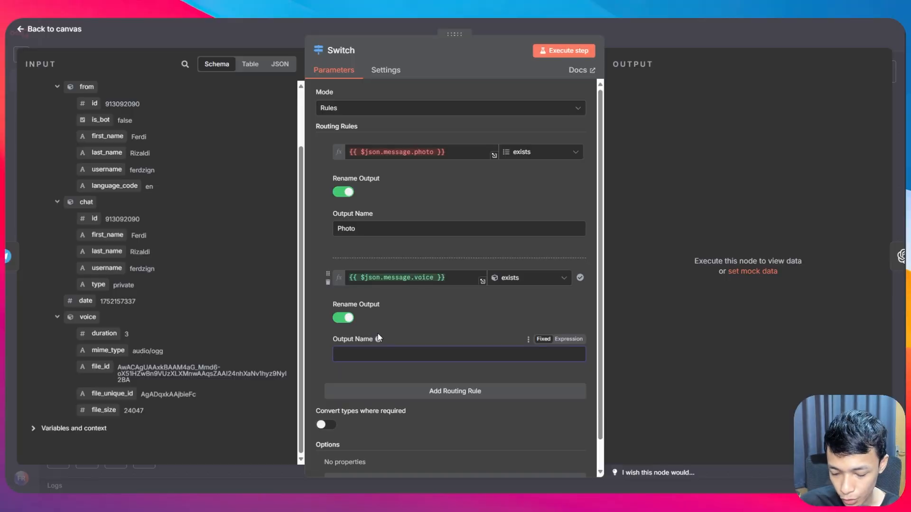
{"action": "type", "text": "Voice"}
{"action": "left_click", "coordinate": [380, 321]}
Add a third routing rule to the Switch node below the Voice rule
{"action": "scroll", "coordinate": [382, 304], "scroll_direction": "down", "scroll_amount": 1}
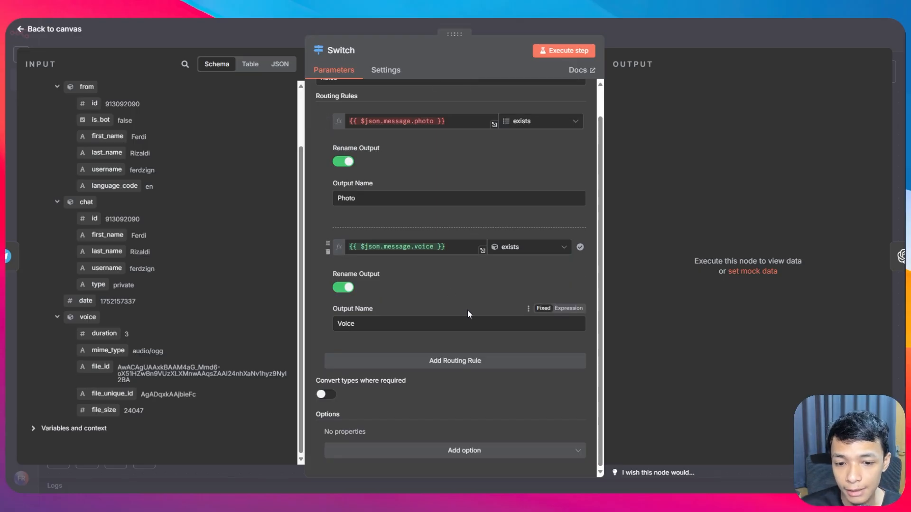
{"action": "left_click", "coordinate": [456, 363]}
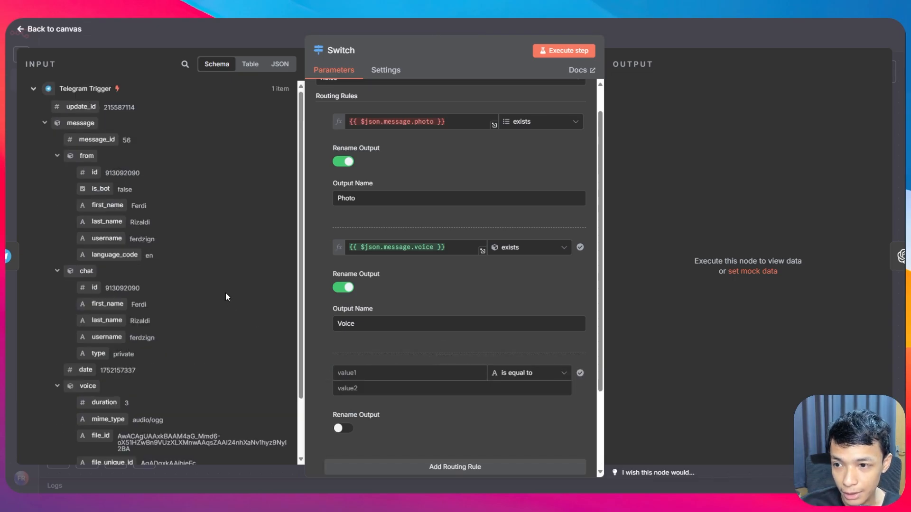
{"action": "scroll", "coordinate": [335, 233], "scroll_direction": "down", "scroll_amount": 3}
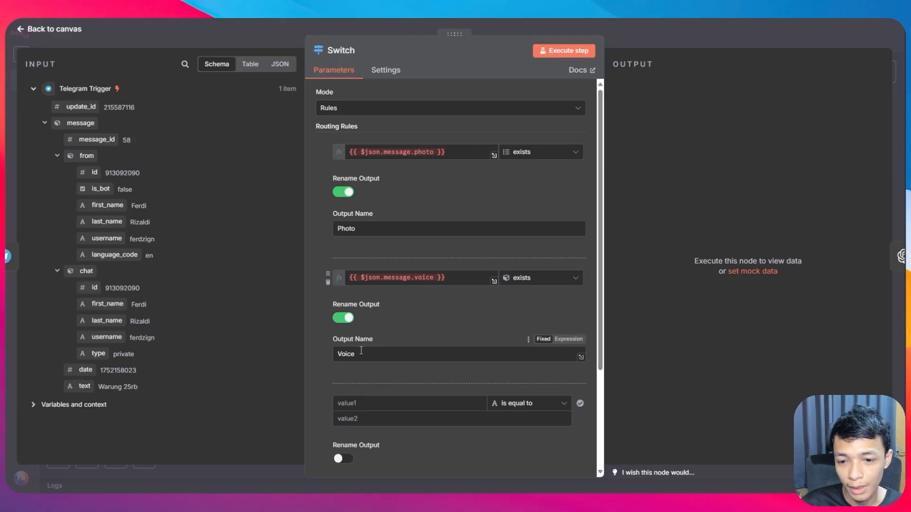
Set the comparison of the Switch node's third routing rule to the String operator exists
{"action": "scroll", "coordinate": [395, 394], "scroll_direction": "down", "scroll_amount": 3}
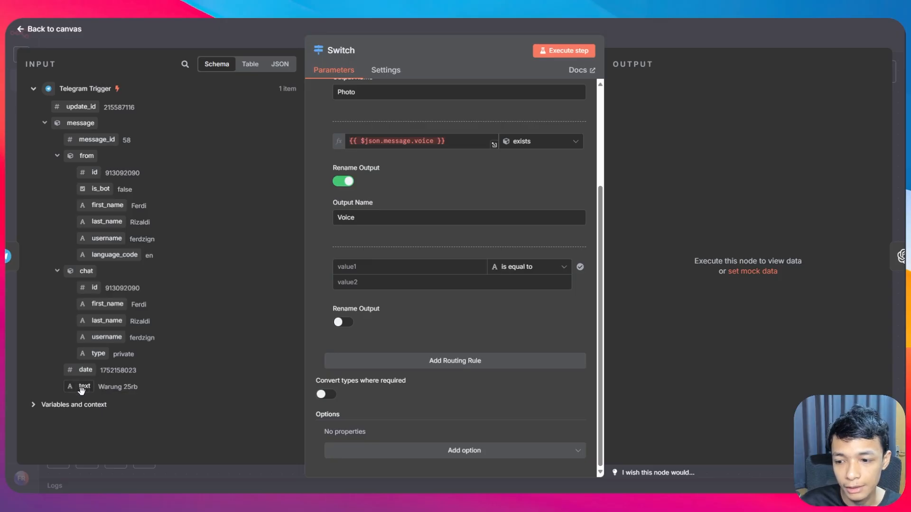
{"action": "left_click", "coordinate": [512, 267]}
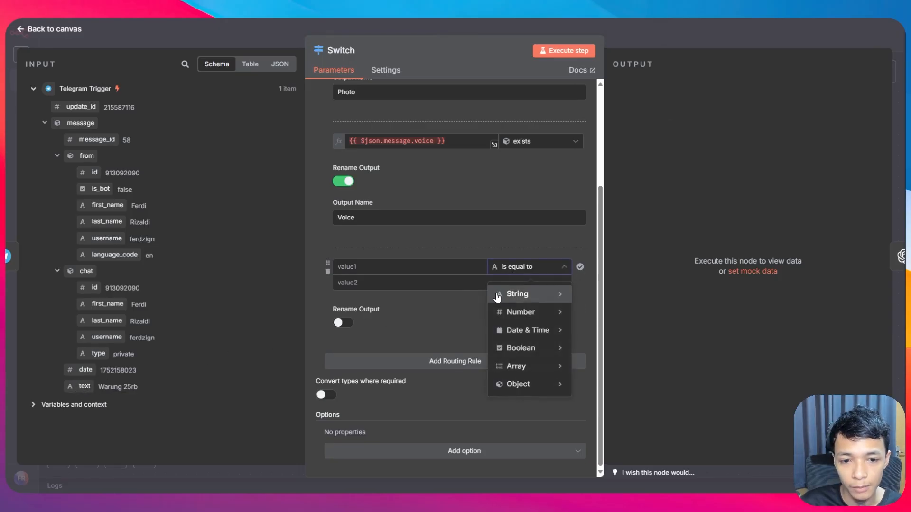
{"action": "mouse_move", "coordinate": [530, 294]}
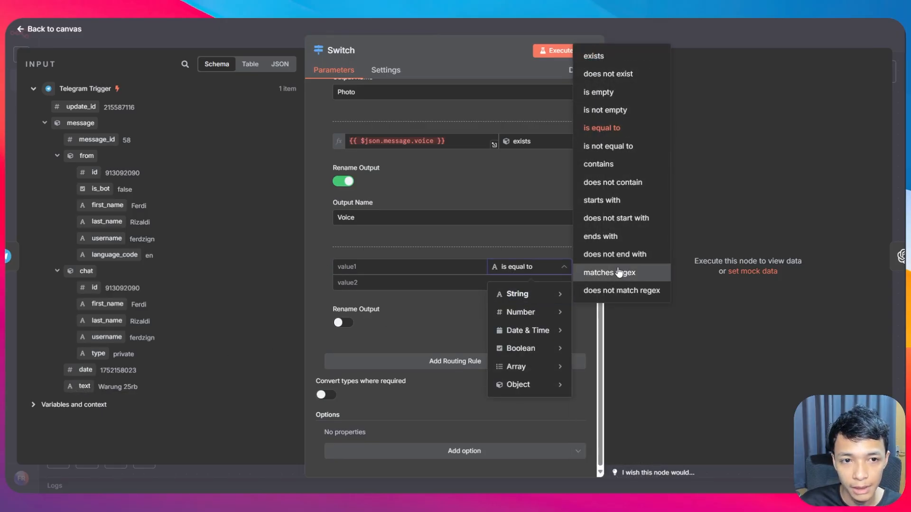
{"action": "left_click", "coordinate": [619, 55]}
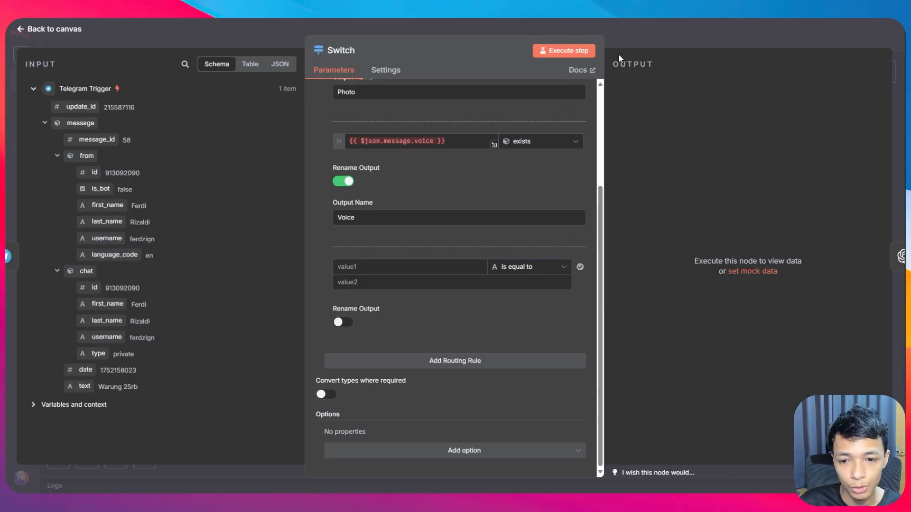
{"action": "left_click", "coordinate": [525, 269]}
{"action": "mouse_move", "coordinate": [514, 291]}
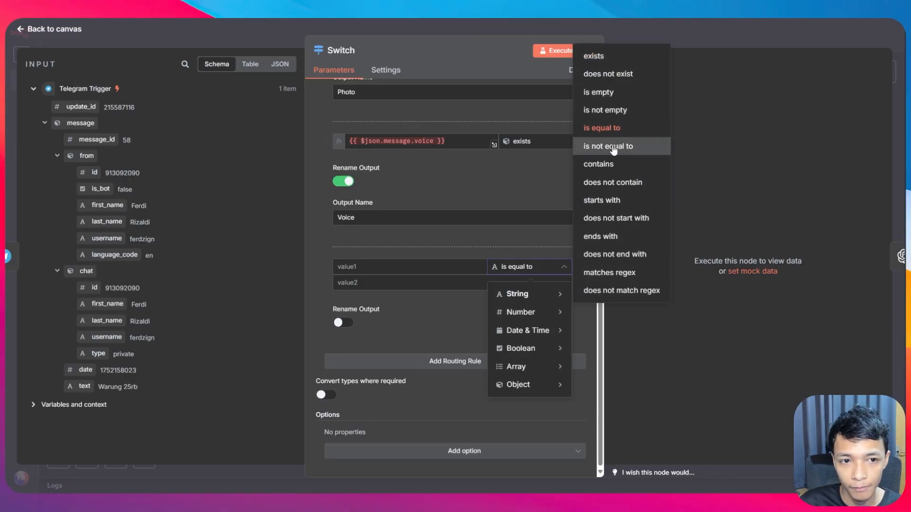
{"action": "left_click", "coordinate": [601, 57]}
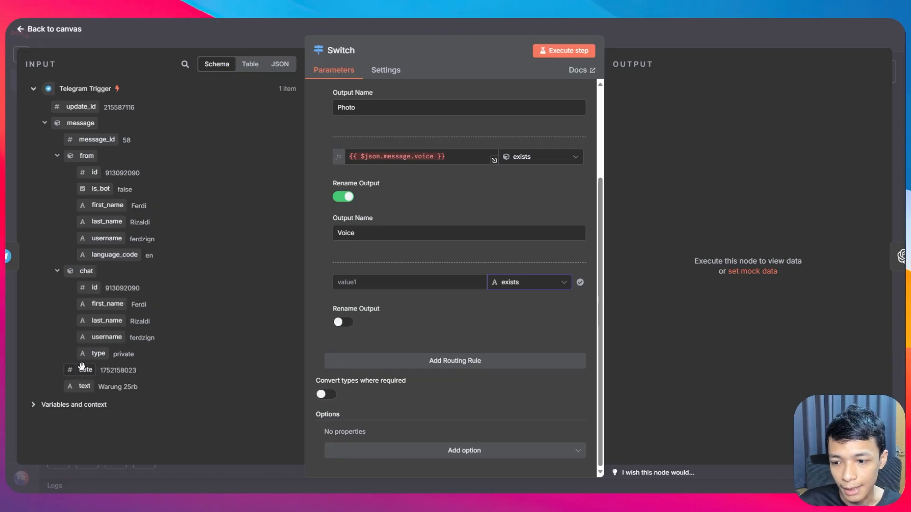
Map the input's message text to the third rule as {{ $json.message.text }}, rename its output as Text, and return to the canvas
{"action": "left_click_drag", "start_coordinate": [80, 387], "coordinate": [374, 288]}
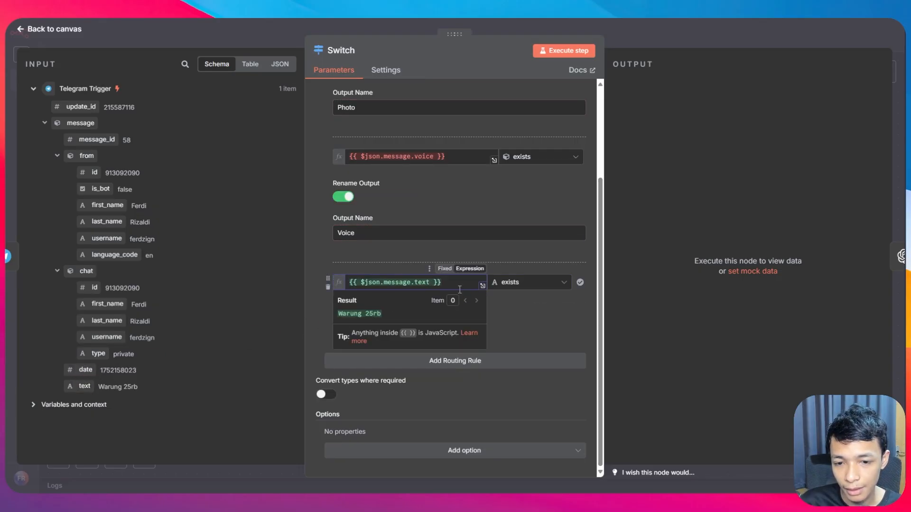
{"action": "left_click", "coordinate": [511, 300]}
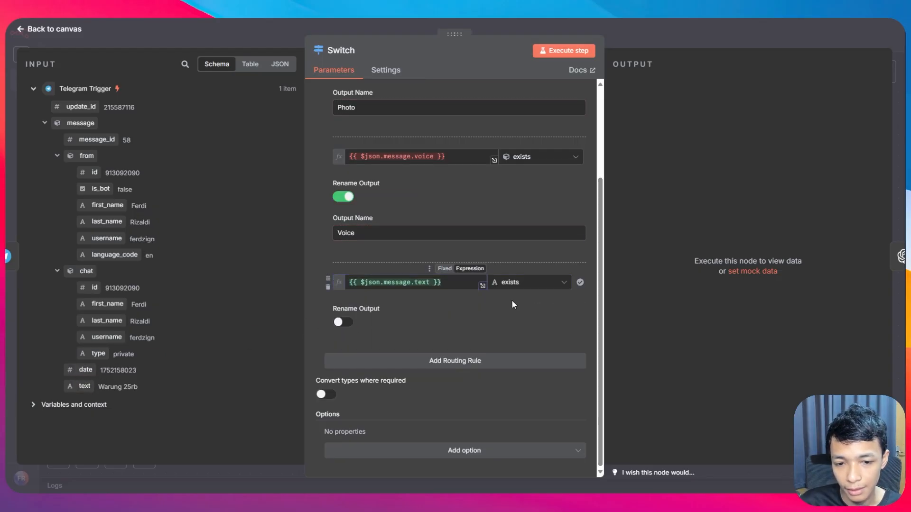
{"action": "left_click", "coordinate": [354, 327]}
{"action": "left_click", "coordinate": [378, 361]}
{"action": "type", "text": "Tex"}
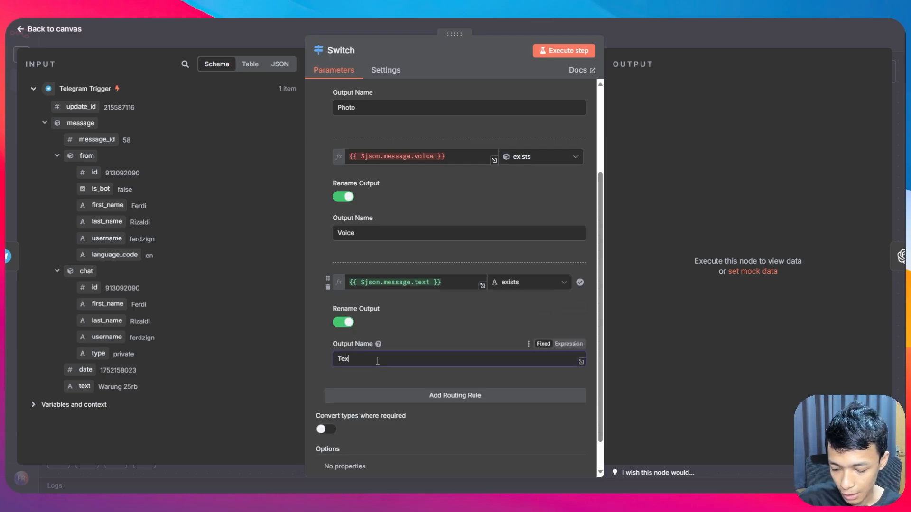
{"action": "type", "text": "t"}
{"action": "left_click", "coordinate": [78, 30]}
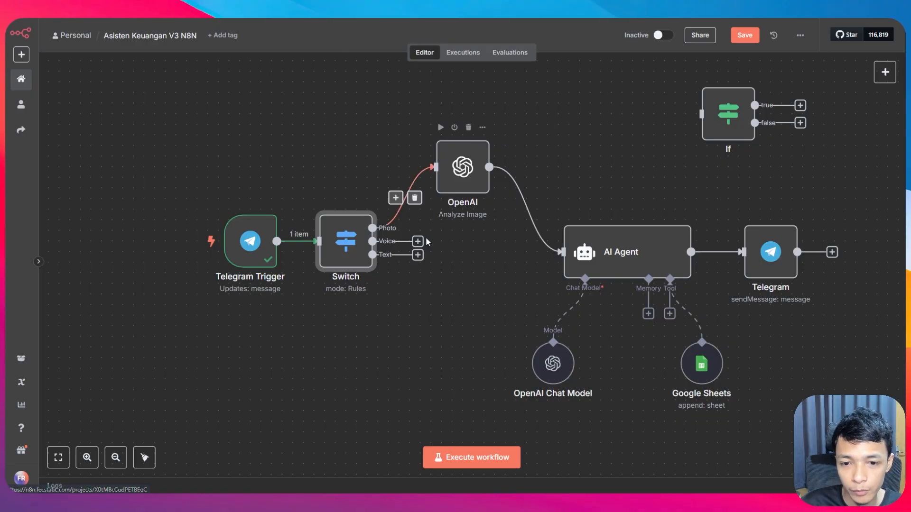
Tidy up the workflow layout and connect the Switch node's Text output to the AI Agent
{"action": "mouse_move", "coordinate": [394, 216]}
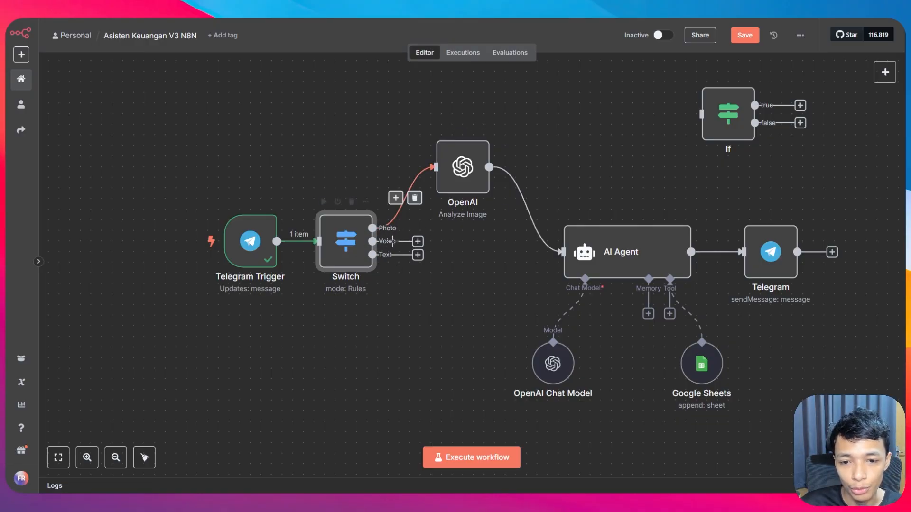
{"action": "key", "text": "shift+alt+t"}
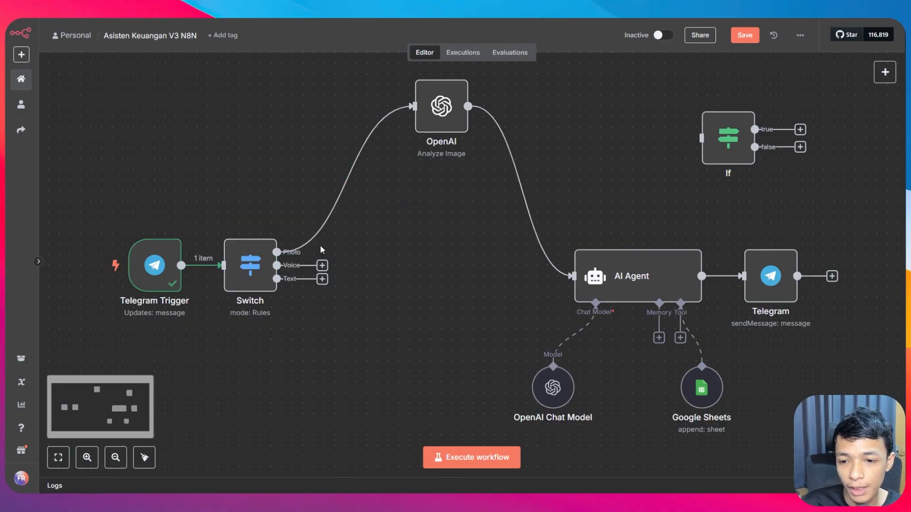
{"action": "left_click_drag", "start_coordinate": [357, 283], "coordinate": [569, 277]}
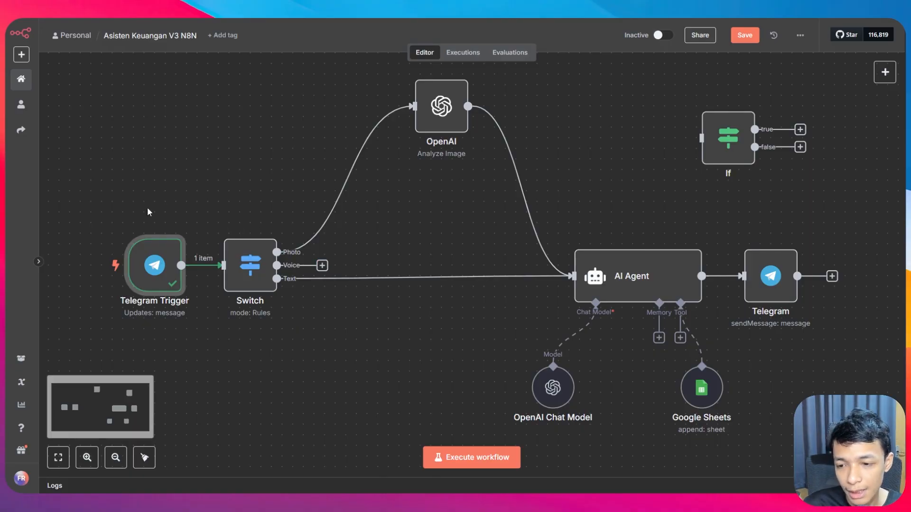
Review the Telegram Trigger's parameters and output data, and return to the canvas
{"action": "double_click", "coordinate": [152, 264]}
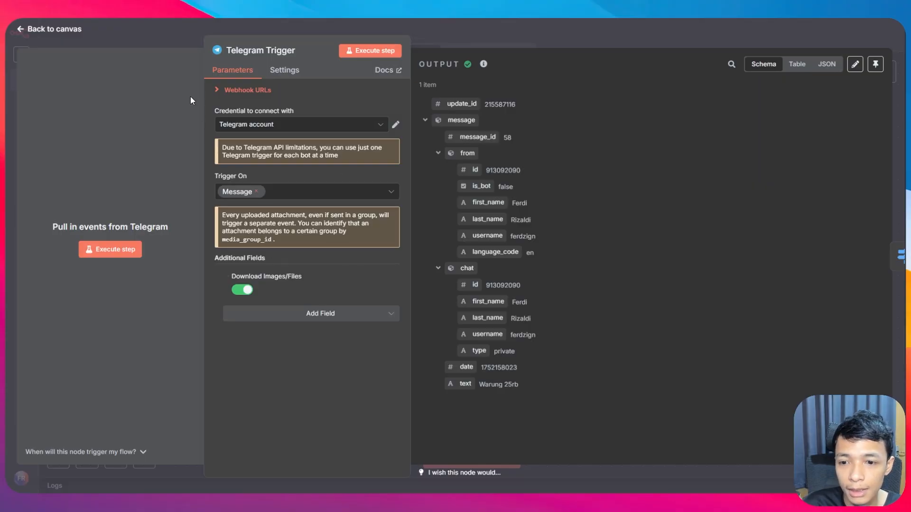
{"action": "left_click", "coordinate": [75, 30]}
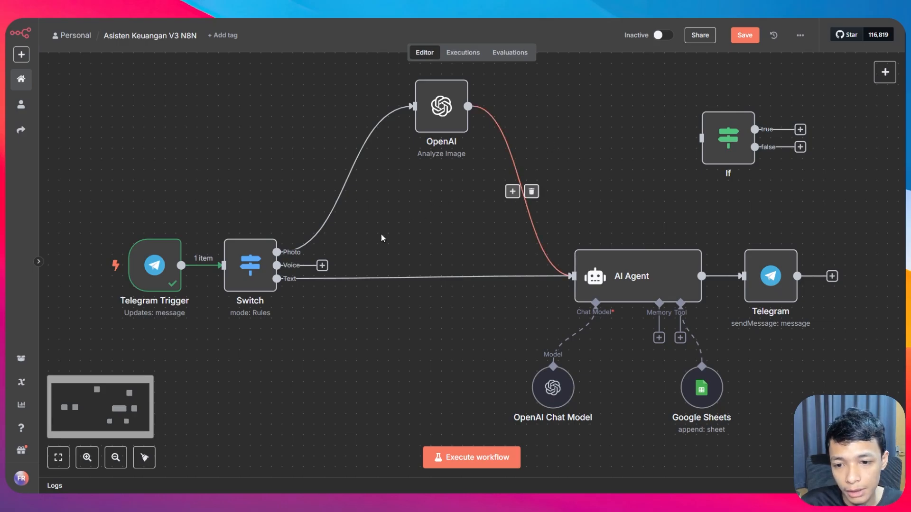
Add a Telegram node with the Get a file action to the Switch node's Voice output
{"action": "left_click", "coordinate": [323, 266]}
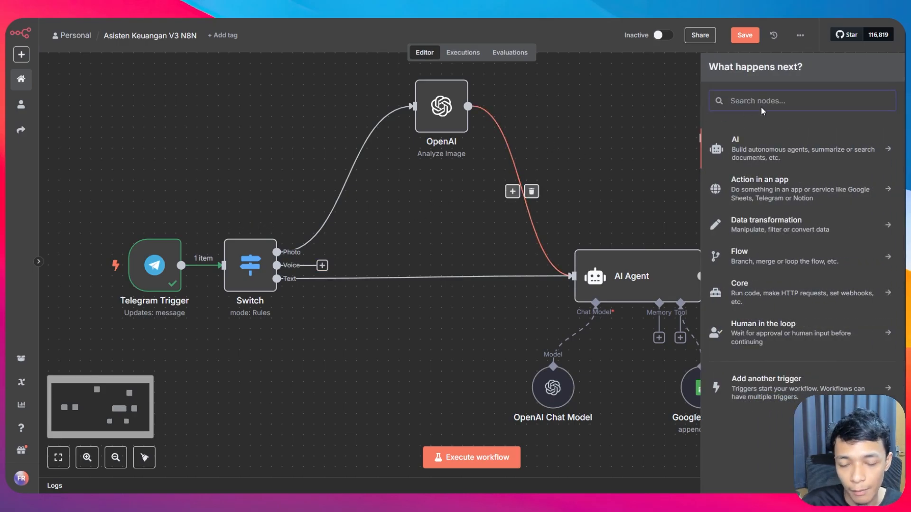
{"action": "type", "text": "get"}
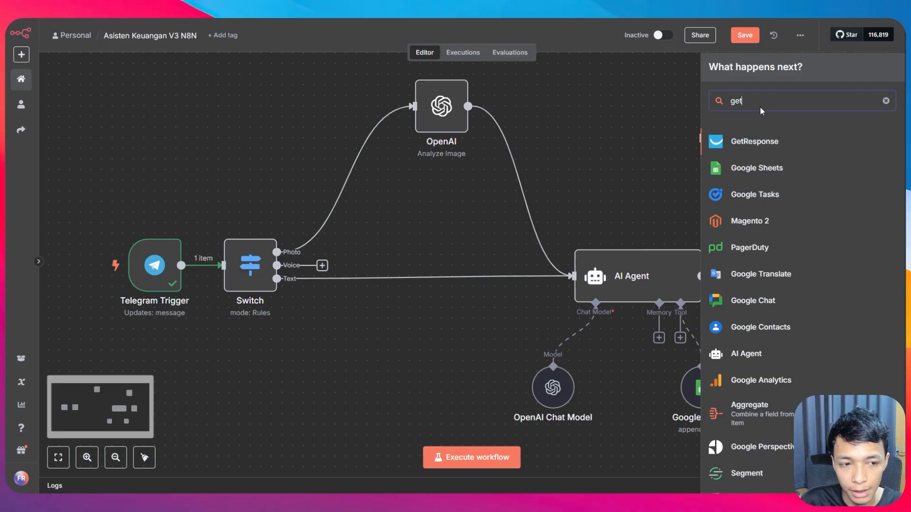
{"action": "key", "text": "BackSpace"}
{"action": "key", "text": "BackSpace"}
{"action": "key", "text": "BackSpace"}
{"action": "type", "text": "te"}
{"action": "left_click", "coordinate": [774, 233]}
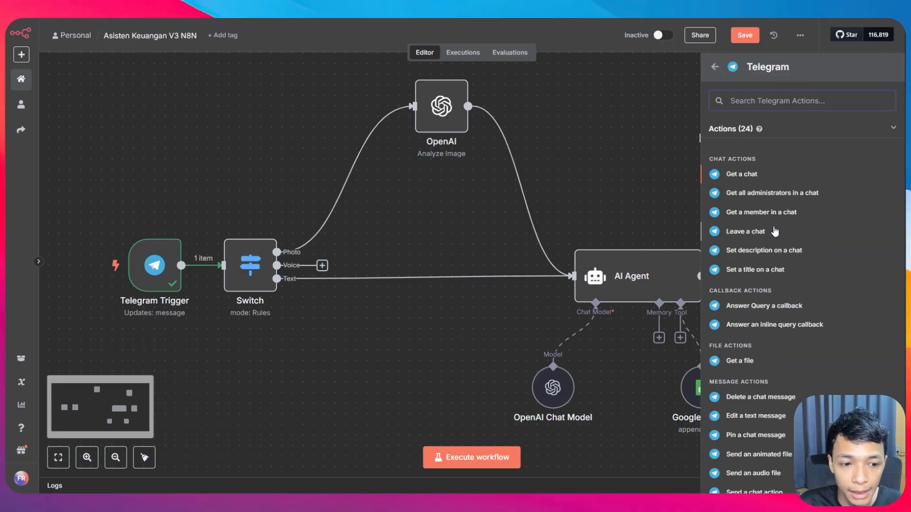
{"action": "left_click", "coordinate": [754, 362]}
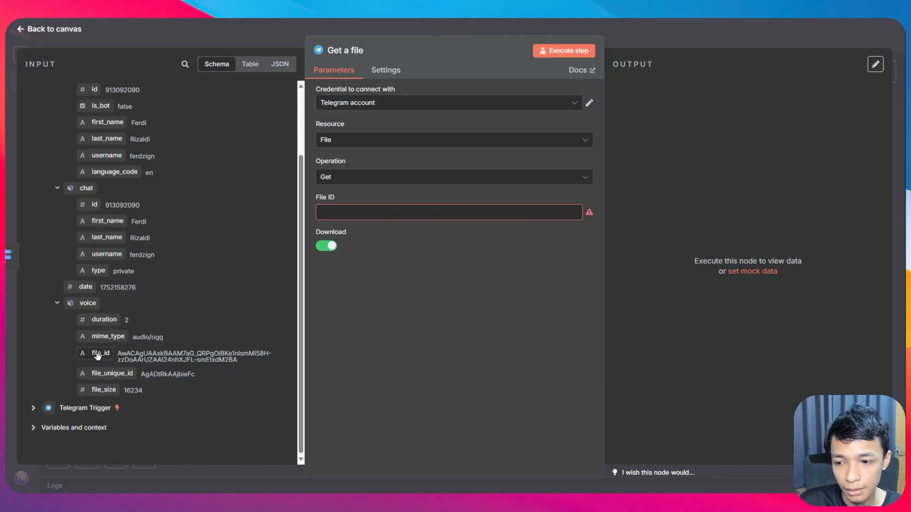
Map the voice message's file_id to the File ID of the Get a file node as {{ $json.message.voice.file_id }}
{"action": "left_click_drag", "start_coordinate": [97, 356], "coordinate": [378, 239]}
{"action": "left_click_drag", "start_coordinate": [393, 218], "coordinate": [393, 216]}
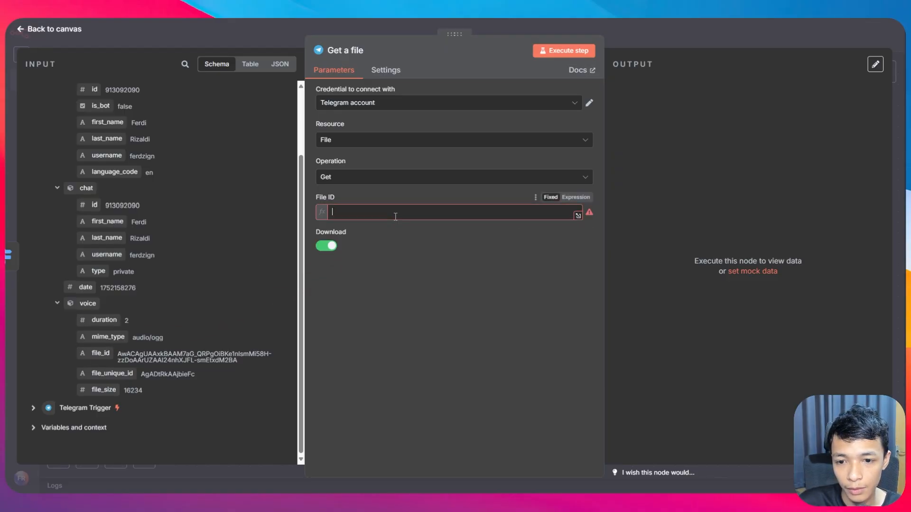
{"action": "left_click", "coordinate": [407, 303]}
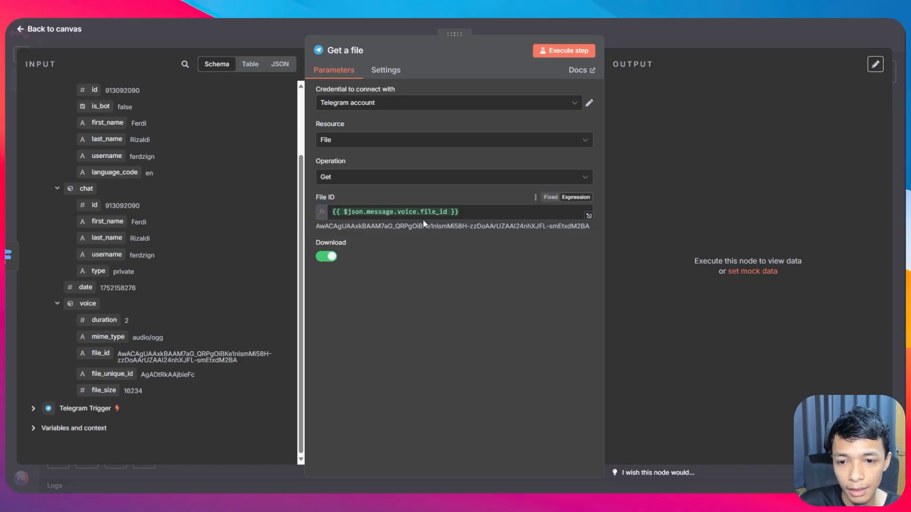
Execute the Get a file node, examine the retrieved file's name, type and size, and return to the canvas
{"action": "left_click", "coordinate": [582, 54]}
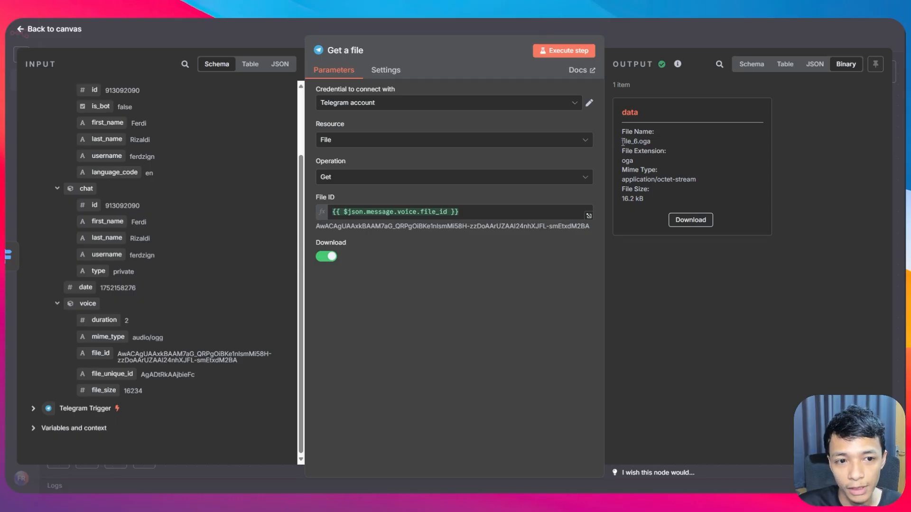
{"action": "left_click_drag", "start_coordinate": [623, 142], "coordinate": [703, 186]}
{"action": "left_click", "coordinate": [631, 171]}
{"action": "left_click", "coordinate": [640, 189]}
{"action": "left_click", "coordinate": [661, 203]}
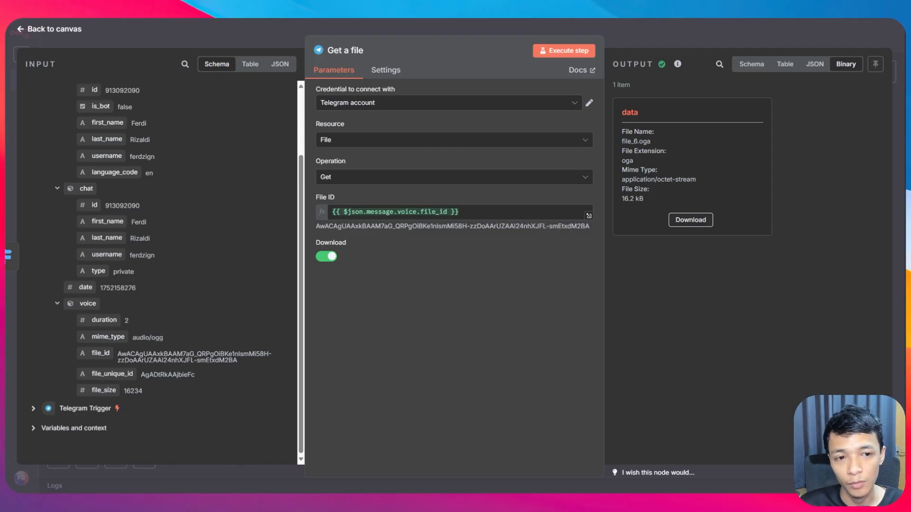
{"action": "left_click", "coordinate": [56, 30]}
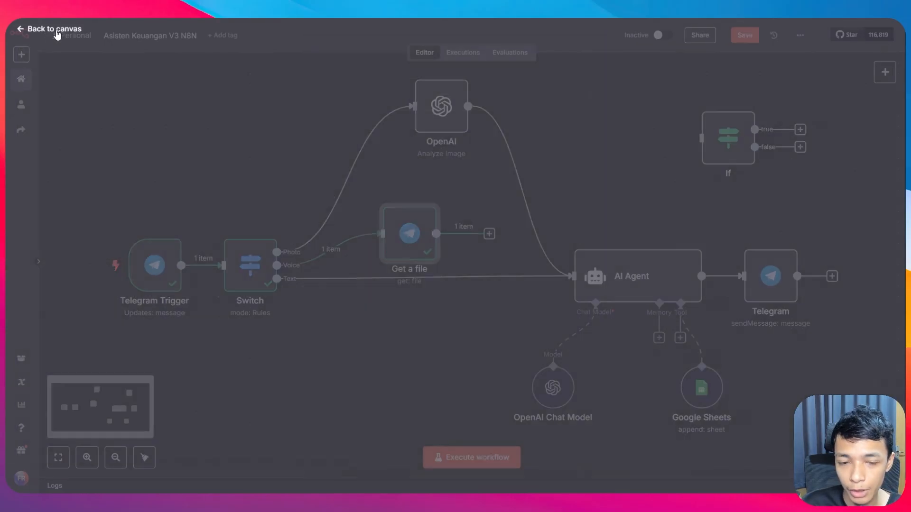
Add an OpenAI node with the Transcribe a recording action after the Get a file node
{"action": "left_click", "coordinate": [489, 234]}
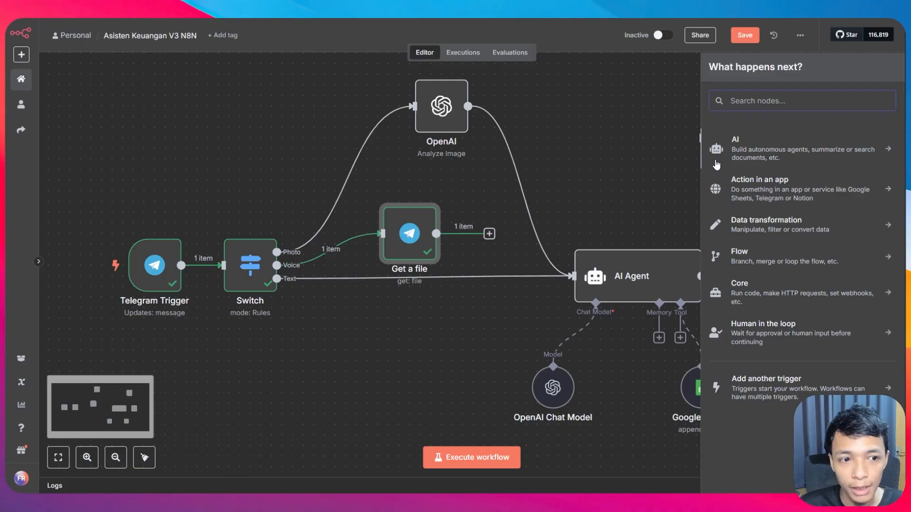
{"action": "left_click", "coordinate": [736, 154]}
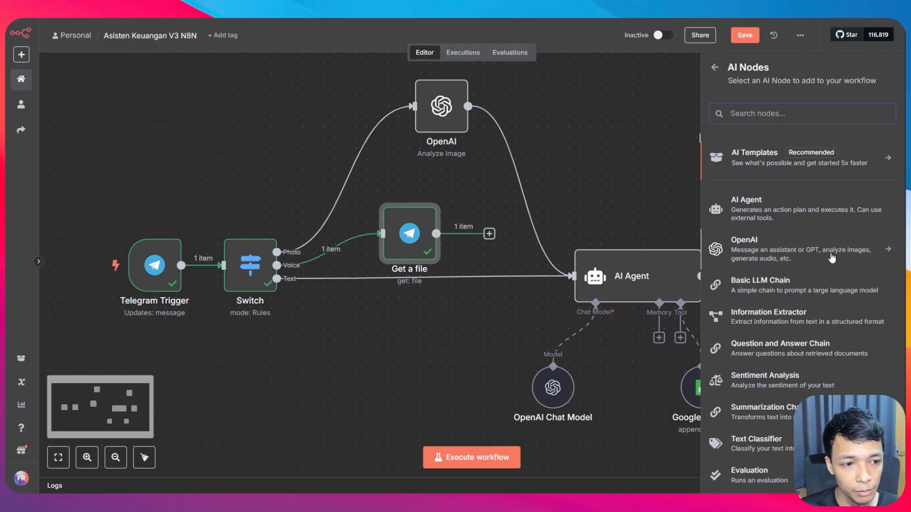
{"action": "left_click", "coordinate": [786, 265]}
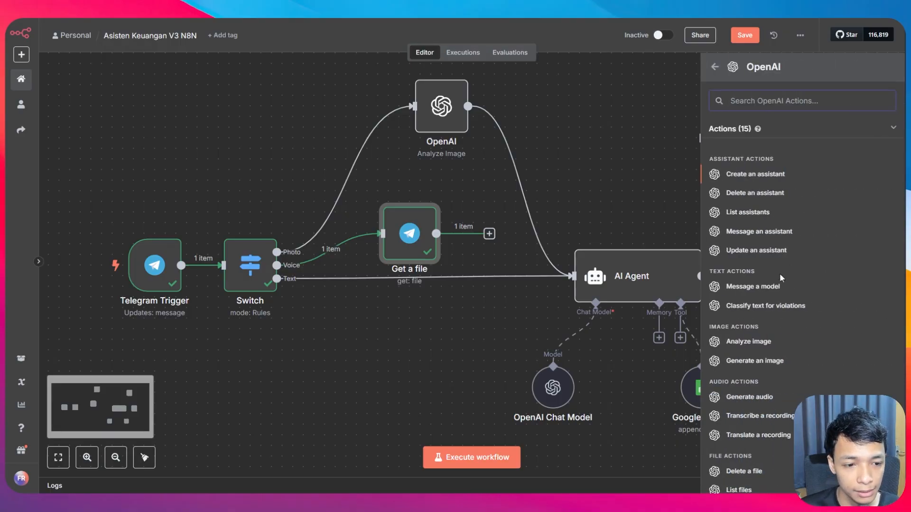
{"action": "scroll", "coordinate": [783, 327], "scroll_direction": "down", "scroll_amount": 2}
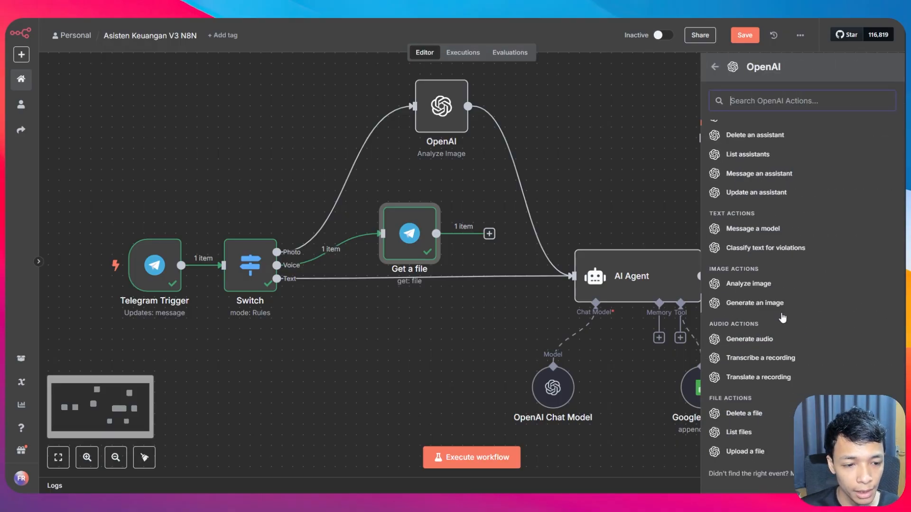
{"action": "left_click", "coordinate": [777, 362]}
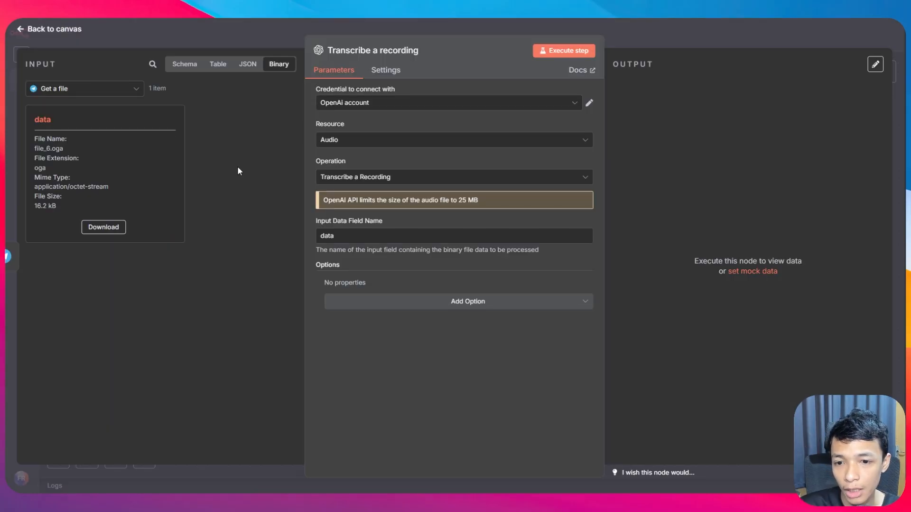
Check the Input Data Field Name against the incoming binary file's field name, and execute the Transcribe a recording node
{"action": "mouse_move", "coordinate": [36, 122]}
{"action": "left_mouse_down"}
{"action": "mouse_move", "coordinate": [62, 123]}
{"action": "mouse_move", "coordinate": [35, 121]}
{"action": "left_mouse_up"}
{"action": "left_click", "coordinate": [75, 151]}
{"action": "left_click", "coordinate": [55, 120]}
{"action": "left_click", "coordinate": [80, 141]}
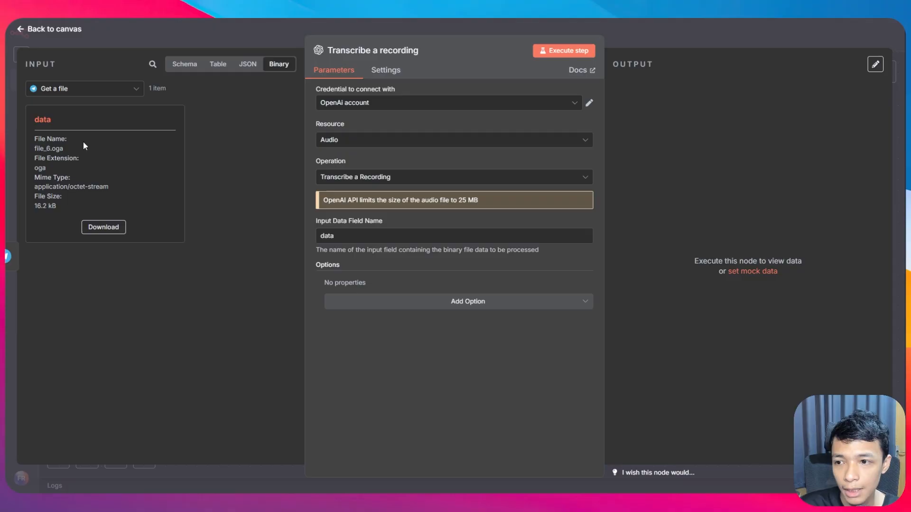
{"action": "left_click_drag", "start_coordinate": [363, 234], "coordinate": [291, 233]}
{"action": "left_click", "coordinate": [363, 241]}
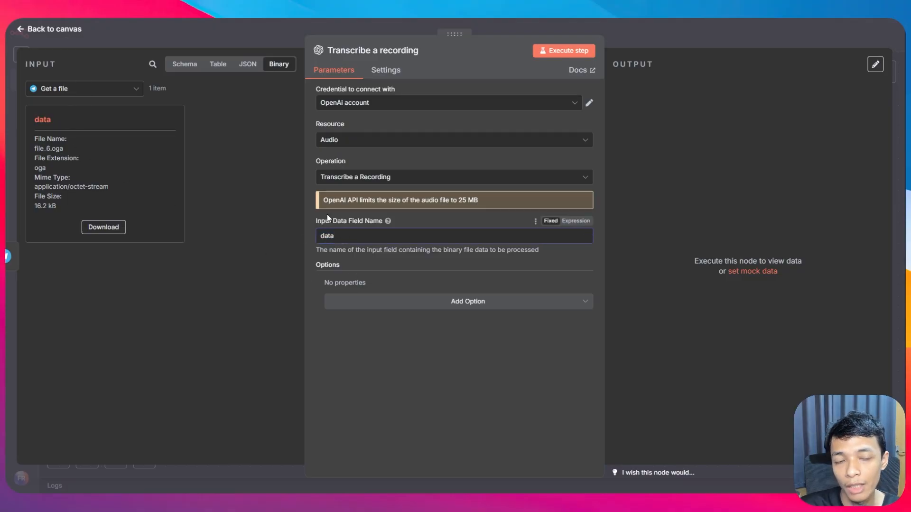
{"action": "left_click", "coordinate": [560, 52]}
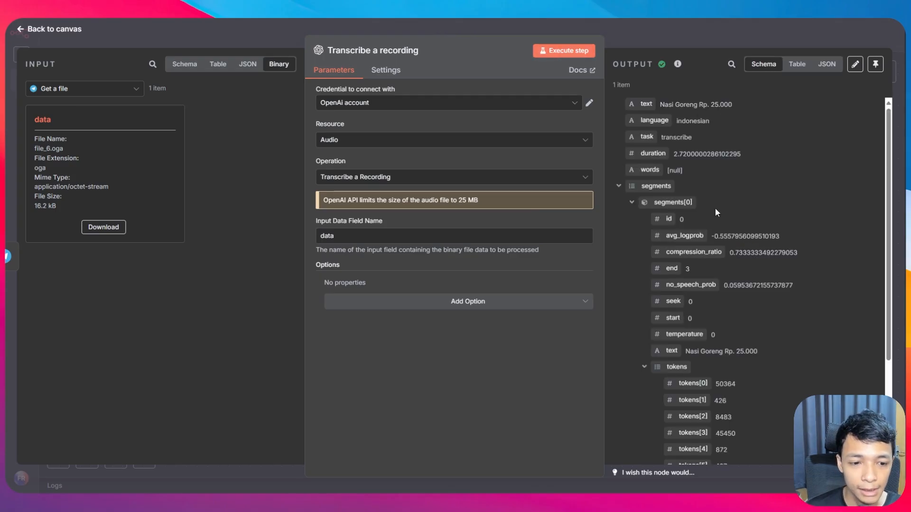
Examine the transcribed text in the Transcribe a recording node's output and return to the canvas
{"action": "scroll", "coordinate": [672, 350], "scroll_direction": "down", "scroll_amount": 3}
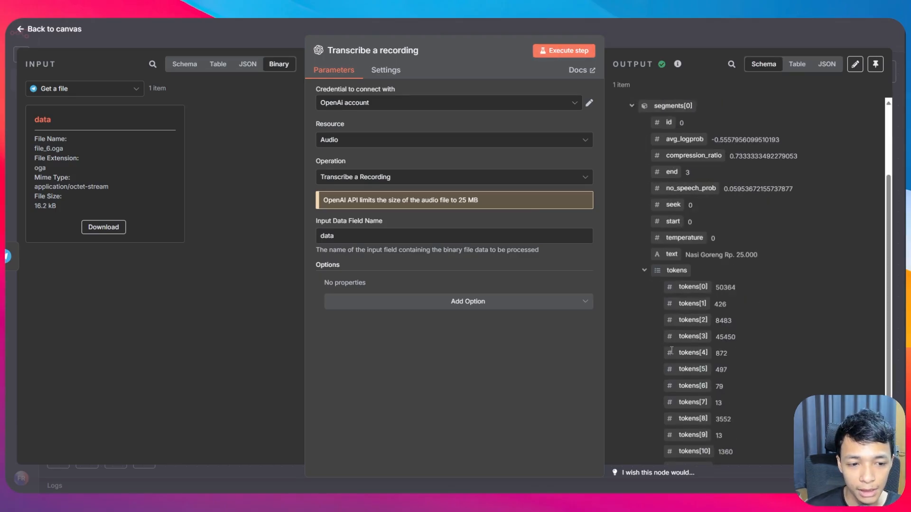
{"action": "left_click_drag", "start_coordinate": [688, 216], "coordinate": [759, 220]}
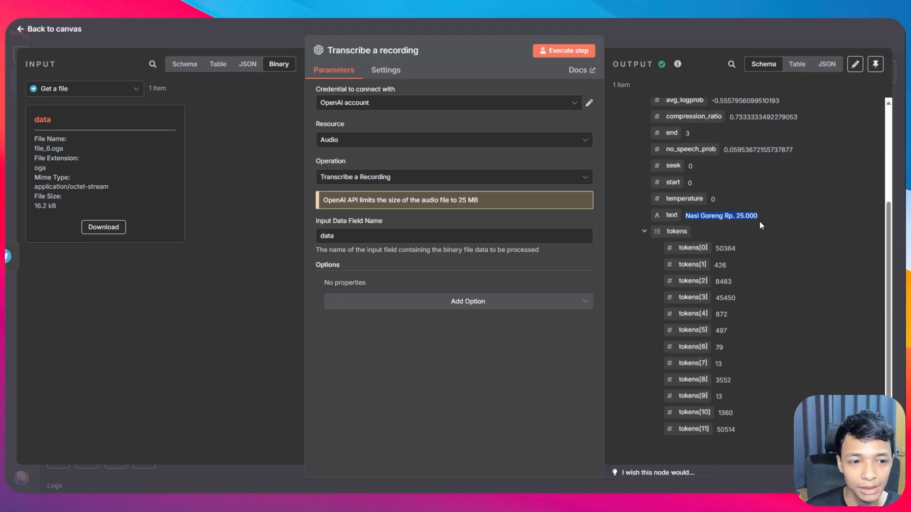
{"action": "left_click", "coordinate": [692, 218]}
{"action": "scroll", "coordinate": [696, 216], "scroll_direction": "up", "scroll_amount": 3}
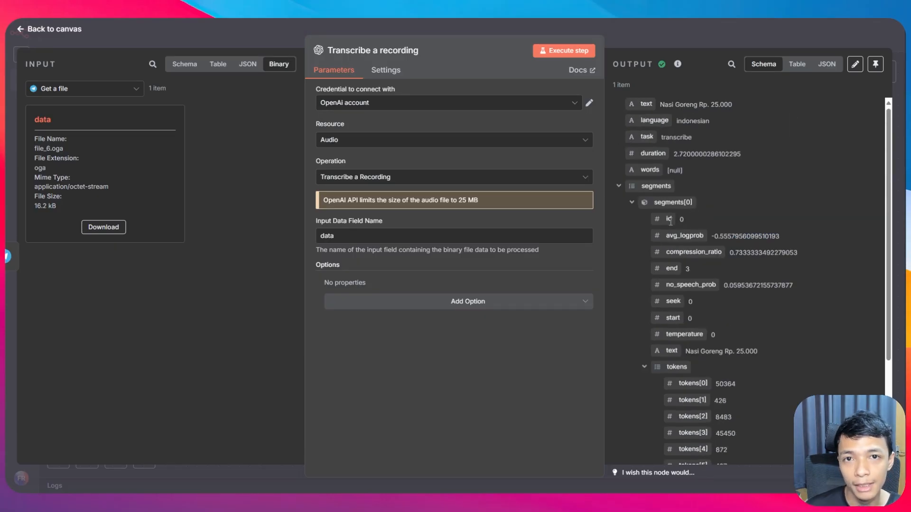
{"action": "key", "text": "Escape"}
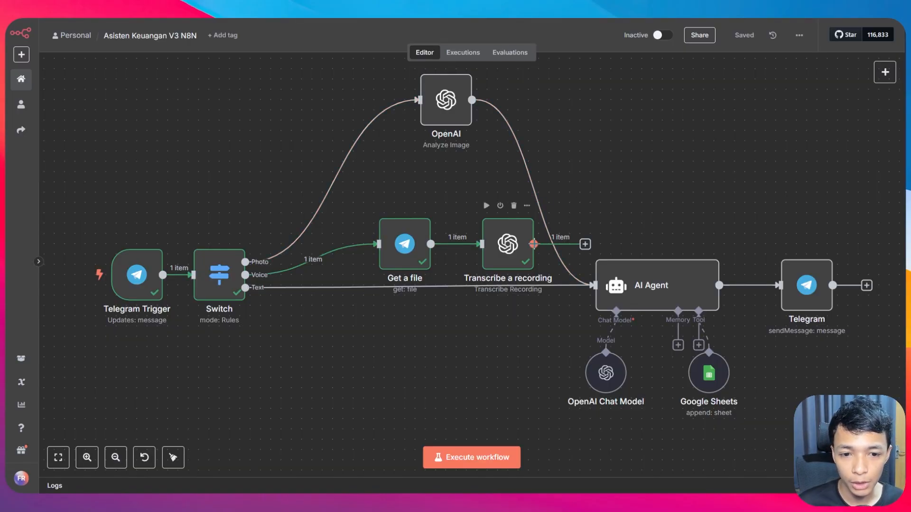
Connect the Transcribe a recording node's output to the AI Agent node and open the AI Agent's parameters
{"action": "left_click_drag", "start_coordinate": [534, 244], "coordinate": [593, 285]}
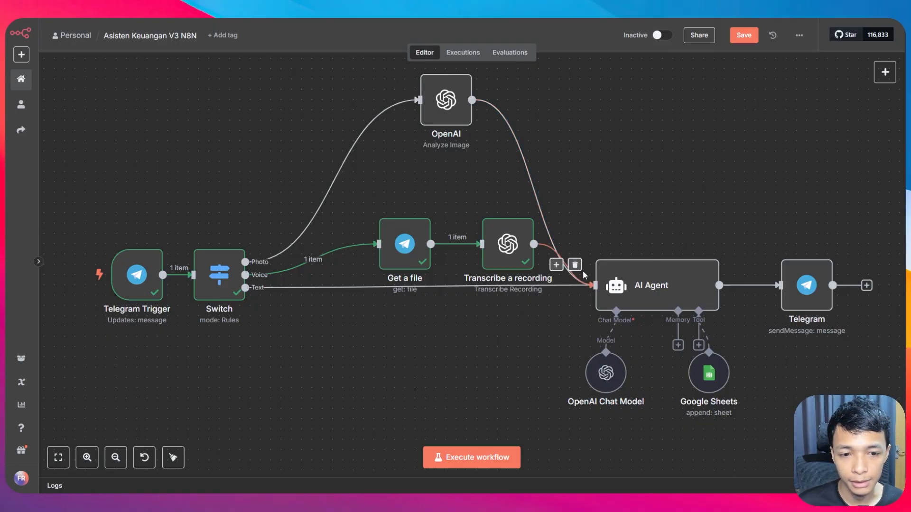
{"action": "double_click", "coordinate": [660, 294]}
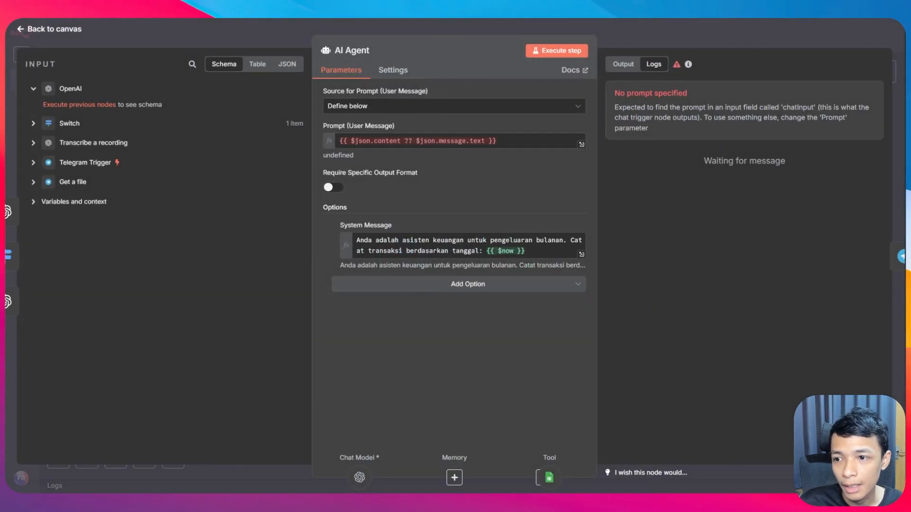
Load the Transcribe a recording data in the AI Agent's input and expand its fields in the schema view
{"action": "left_click", "coordinate": [36, 145]}
{"action": "left_click_drag", "start_coordinate": [44, 159], "coordinate": [249, 163]}
{"action": "left_click", "coordinate": [248, 163]}
{"action": "left_click_drag", "start_coordinate": [44, 159], "coordinate": [272, 163]}
{"action": "left_click", "coordinate": [272, 164]}
{"action": "left_click", "coordinate": [259, 65]}
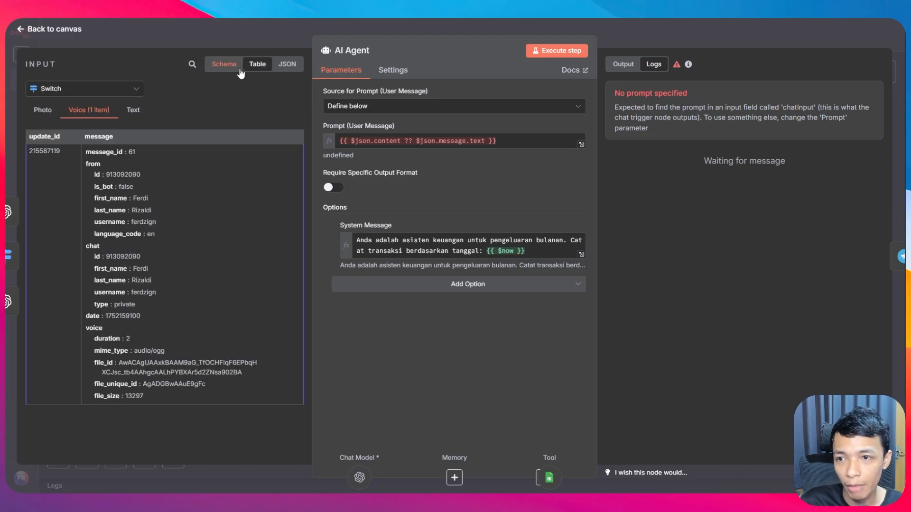
{"action": "left_click", "coordinate": [97, 90]}
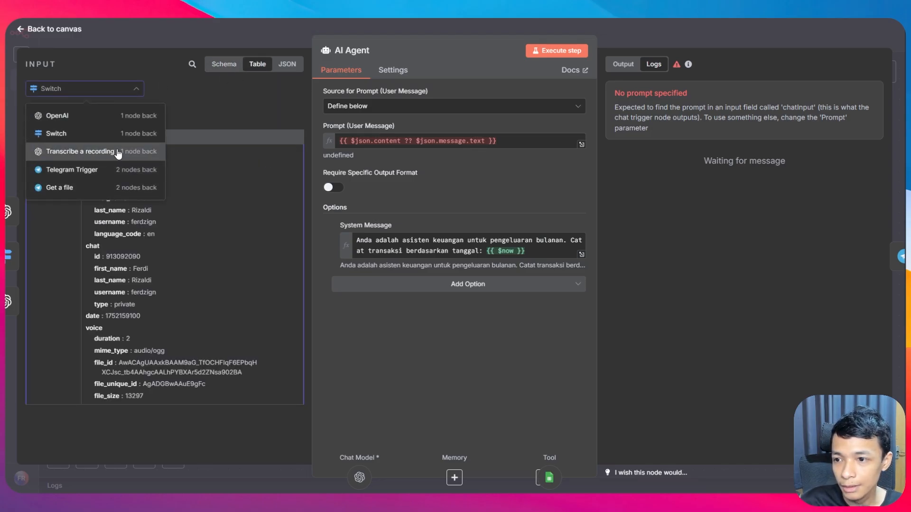
{"action": "left_click", "coordinate": [114, 152]}
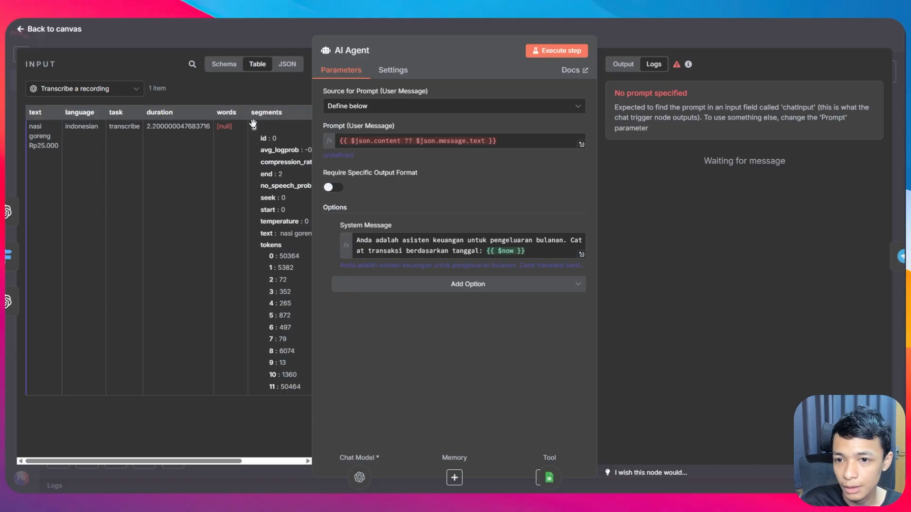
{"action": "left_click", "coordinate": [214, 70]}
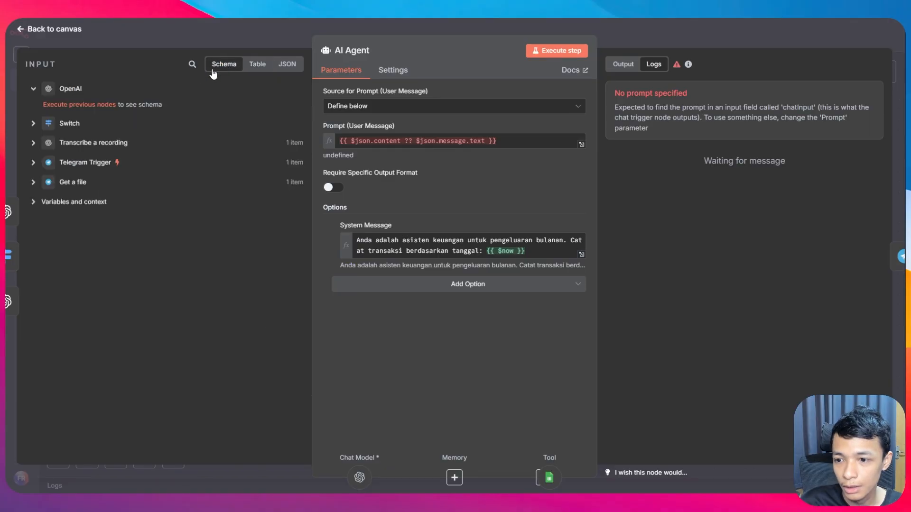
{"action": "left_click", "coordinate": [34, 143]}
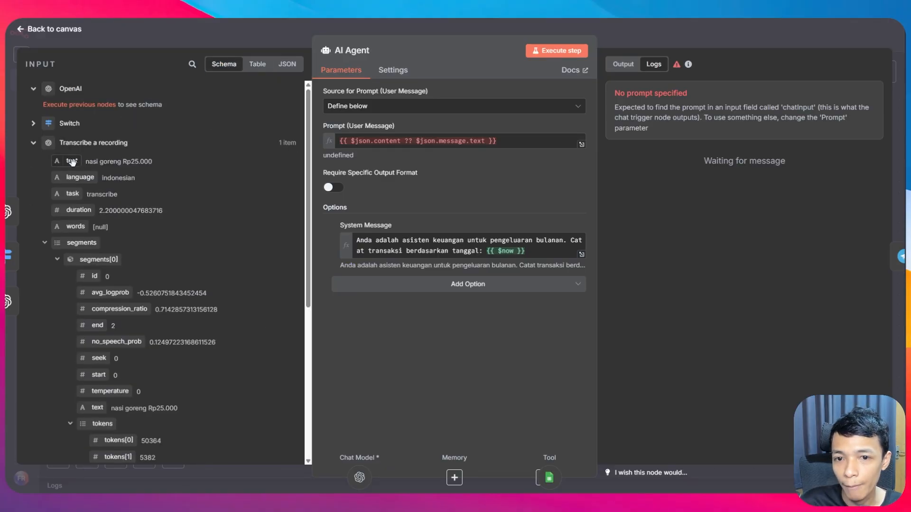
Add the transcription's text field to the AI Agent's prompt, making the expression {{ $json.content ?? $json.text ?? $json.message.text }}
{"action": "left_click_drag", "start_coordinate": [74, 162], "coordinate": [404, 143]}
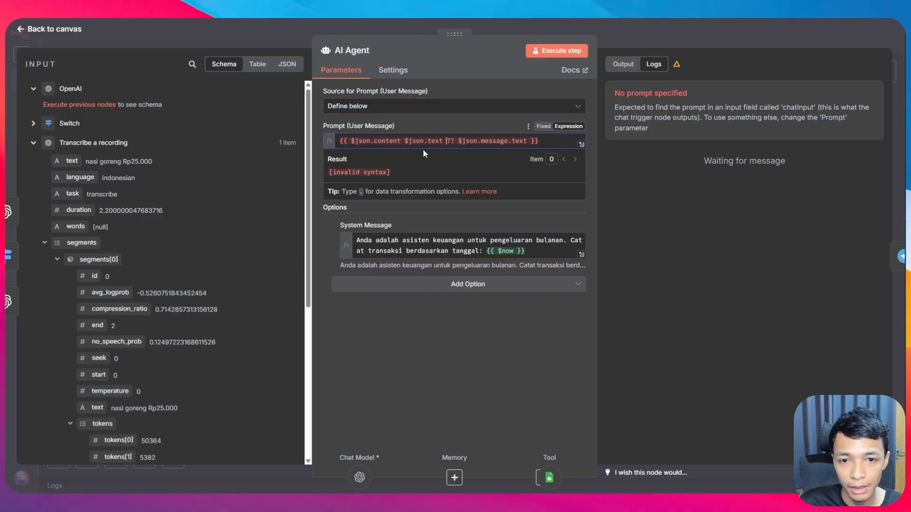
{"action": "left_click", "coordinate": [402, 141]}
{"action": "type", "text": "??"}
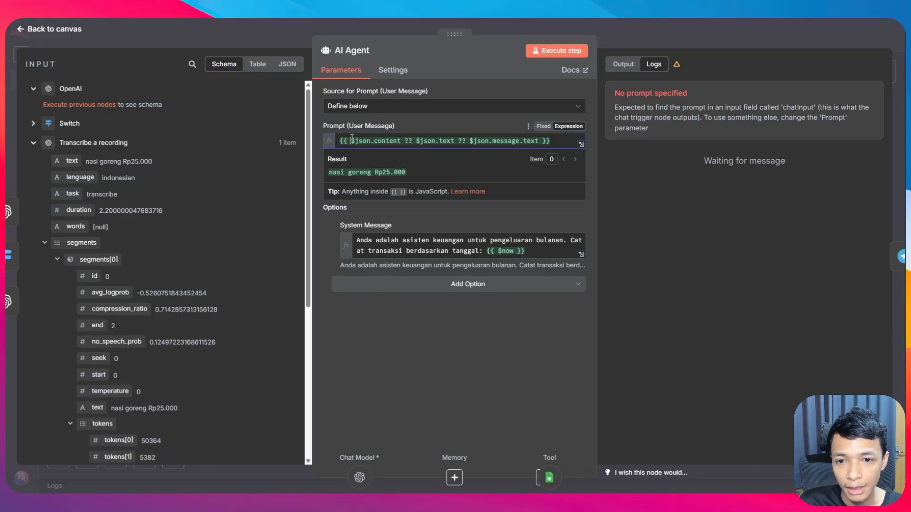
{"action": "left_click_drag", "start_coordinate": [351, 141], "coordinate": [542, 142]}
{"action": "left_click", "coordinate": [403, 141]}
{"action": "left_click", "coordinate": [418, 141]}
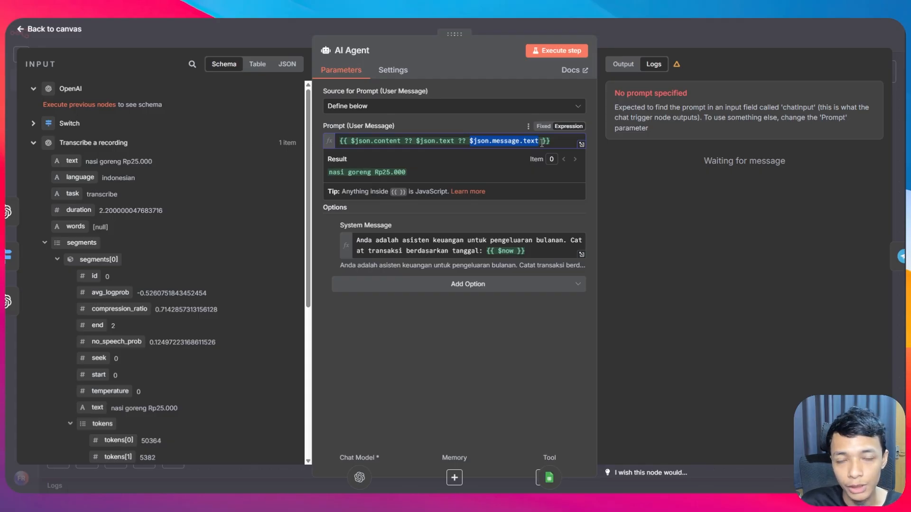
{"action": "left_click", "coordinate": [553, 143]}
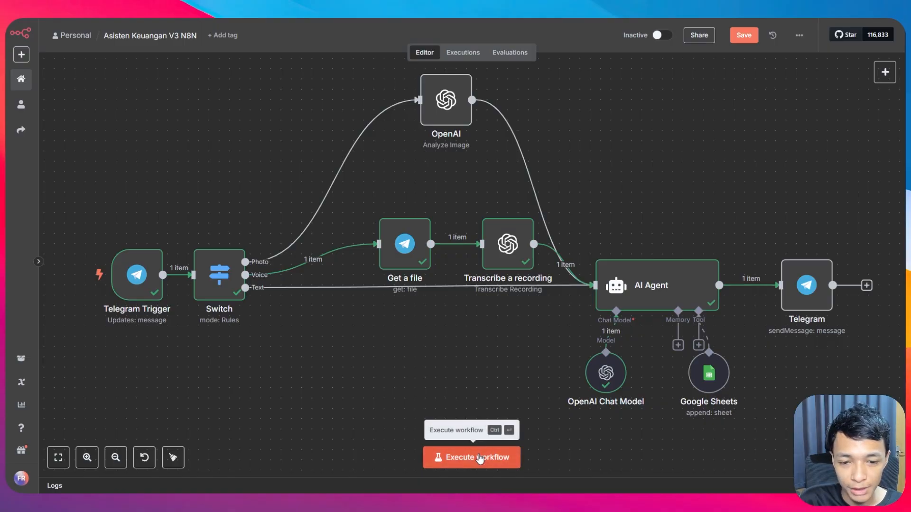
Execute the workflow, switch to Telegram, and record and send a voice message of about 5 seconds to the N8N bot
{"action": "left_click", "coordinate": [480, 458]}
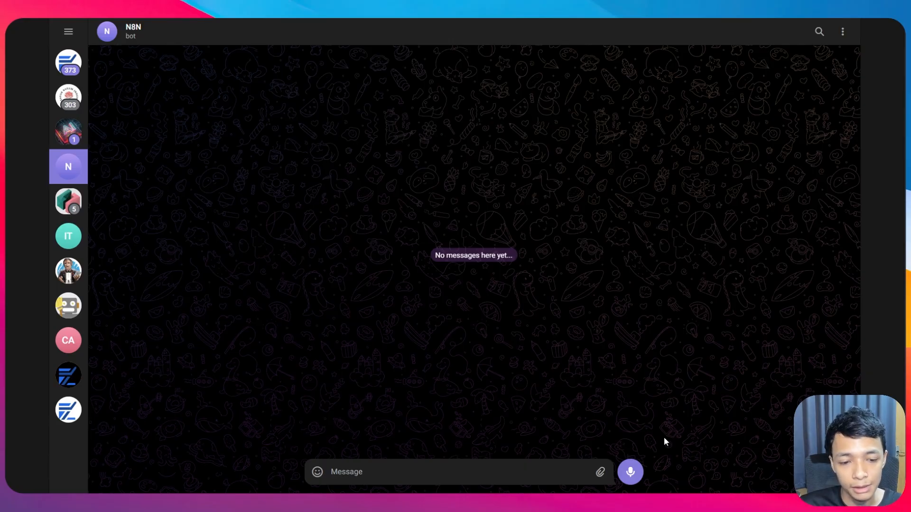
{"action": "left_click", "coordinate": [630, 480]}
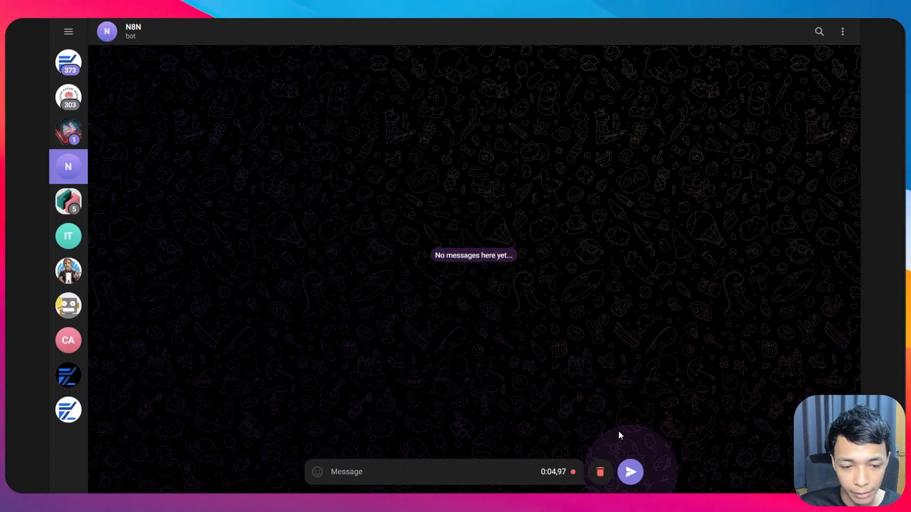
{"action": "key", "text": "Return"}
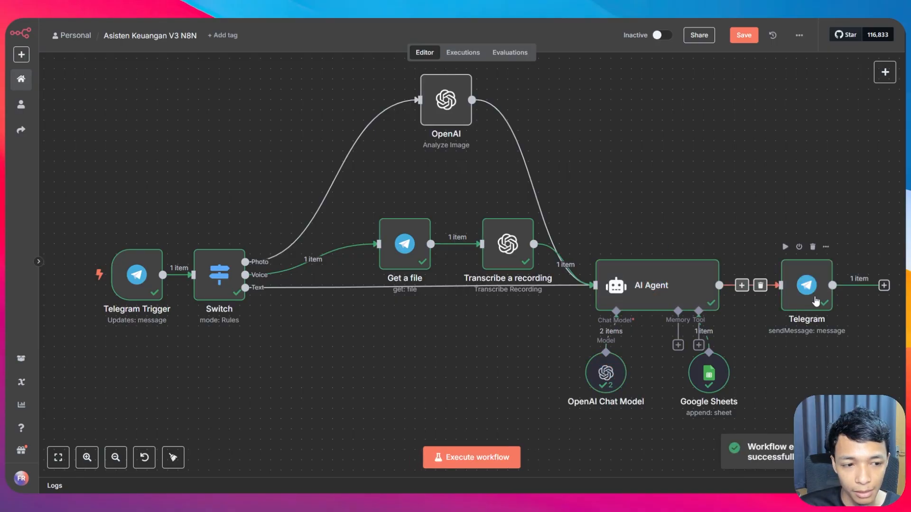
Check the bot's reply in the Telegram chat, return to the n8n workflow and save it
{"action": "key", "text": "ctrl+Tab"}
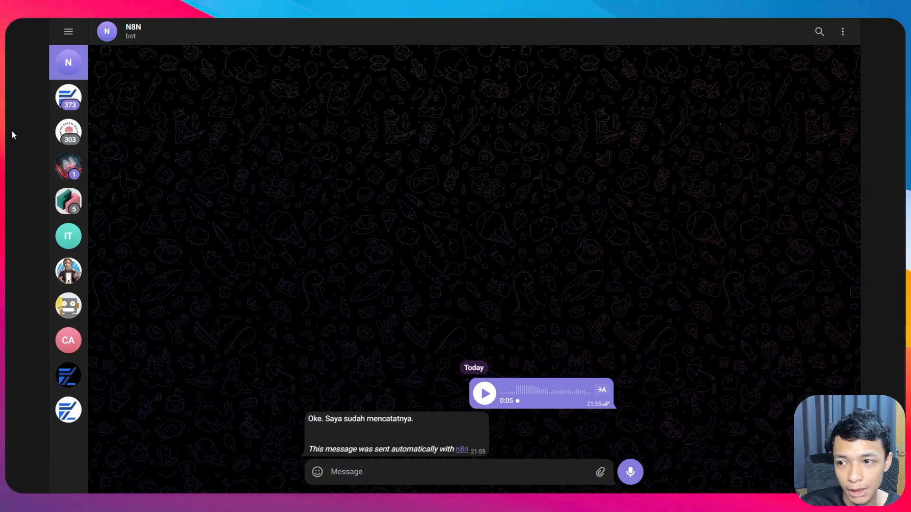
{"action": "key", "text": "ctrl+Tab"}
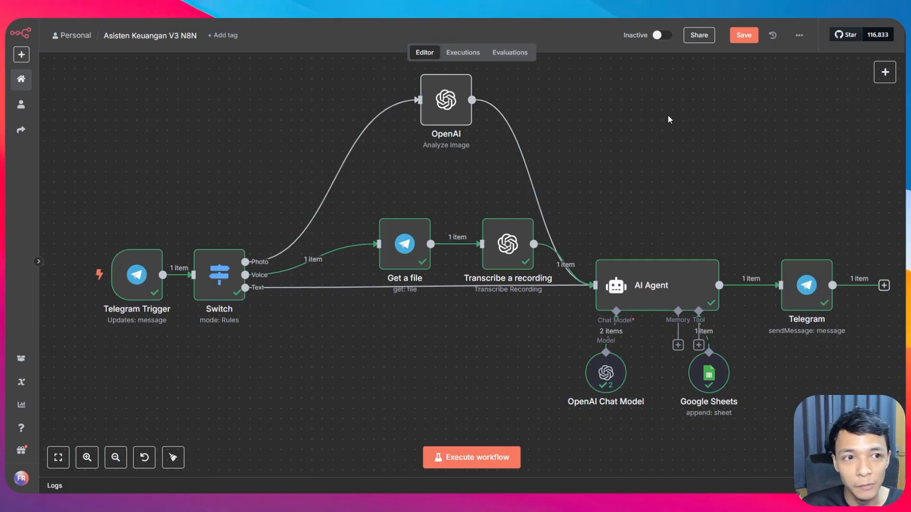
{"action": "left_click", "coordinate": [743, 37]}
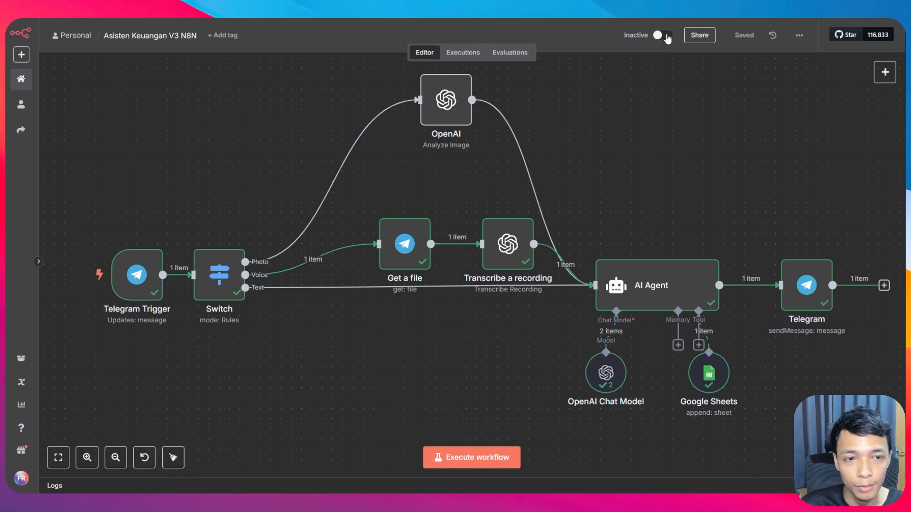